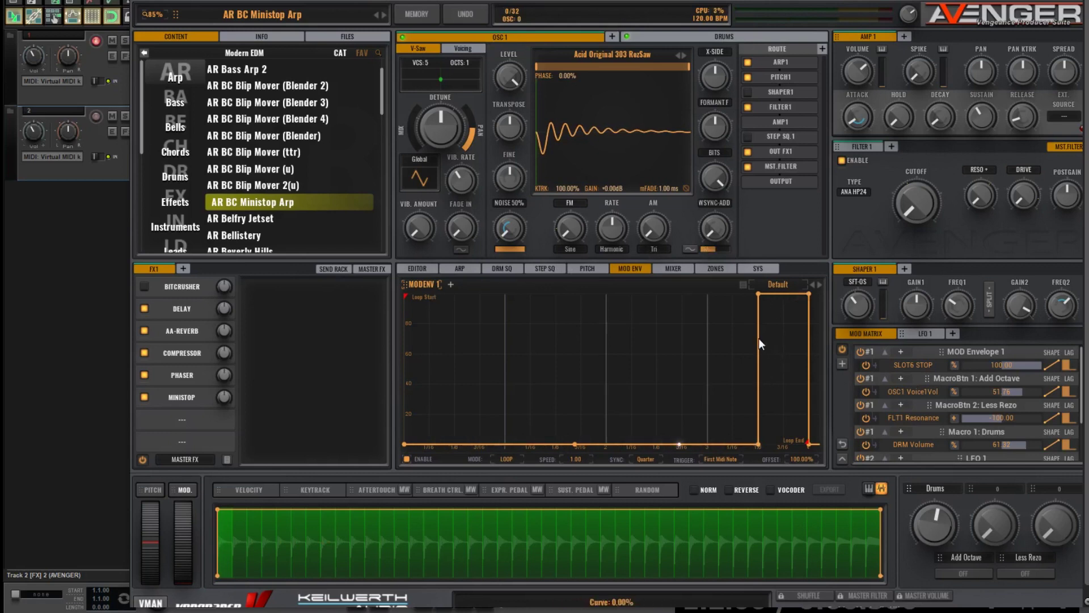
Step: Show MiniStop's settings, then add a second oscillator with OSC 1's Acid Original 303 RezSaw settings pasted in
click(190, 398)
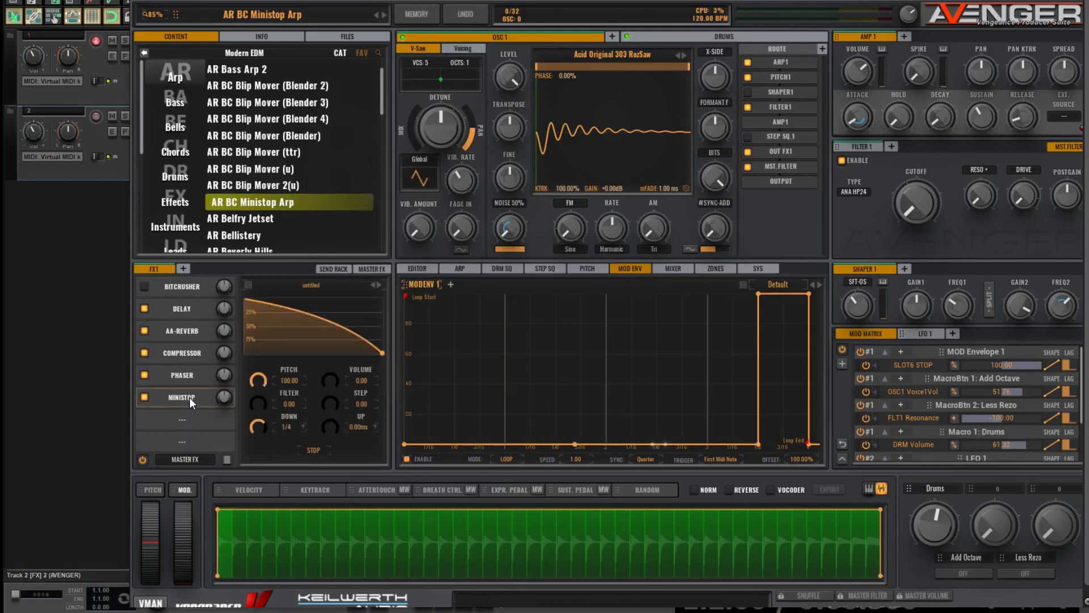
click(145, 396)
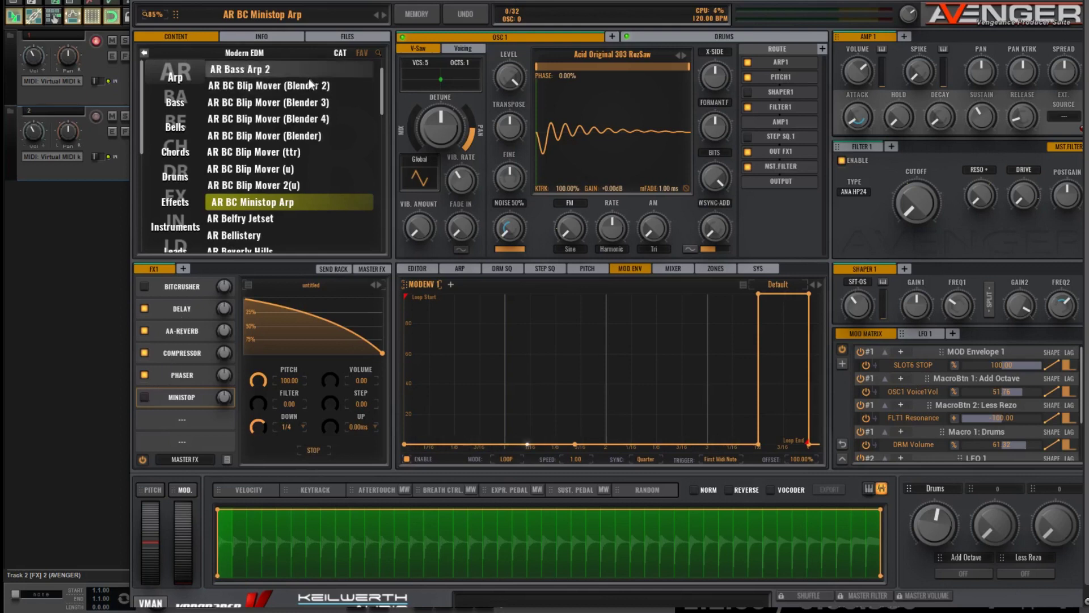
right_click(467, 38)
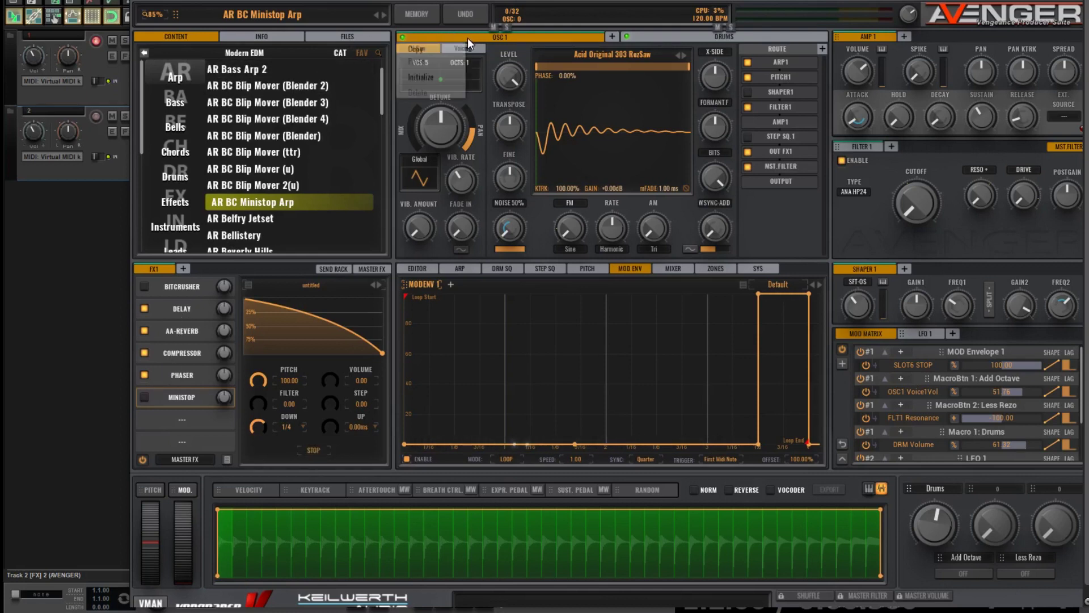
click(437, 49)
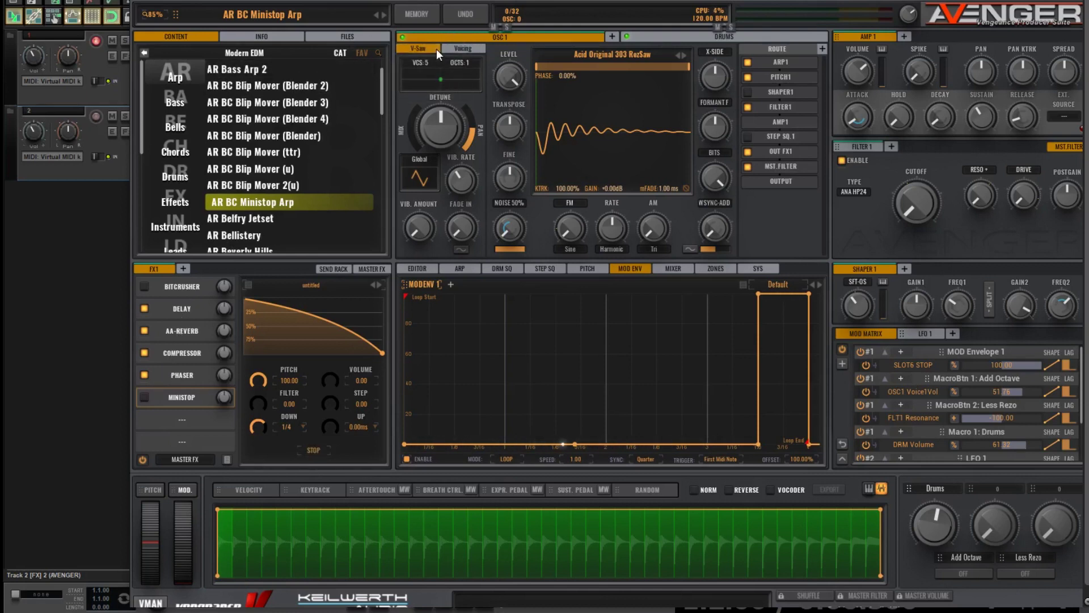
click(613, 38)
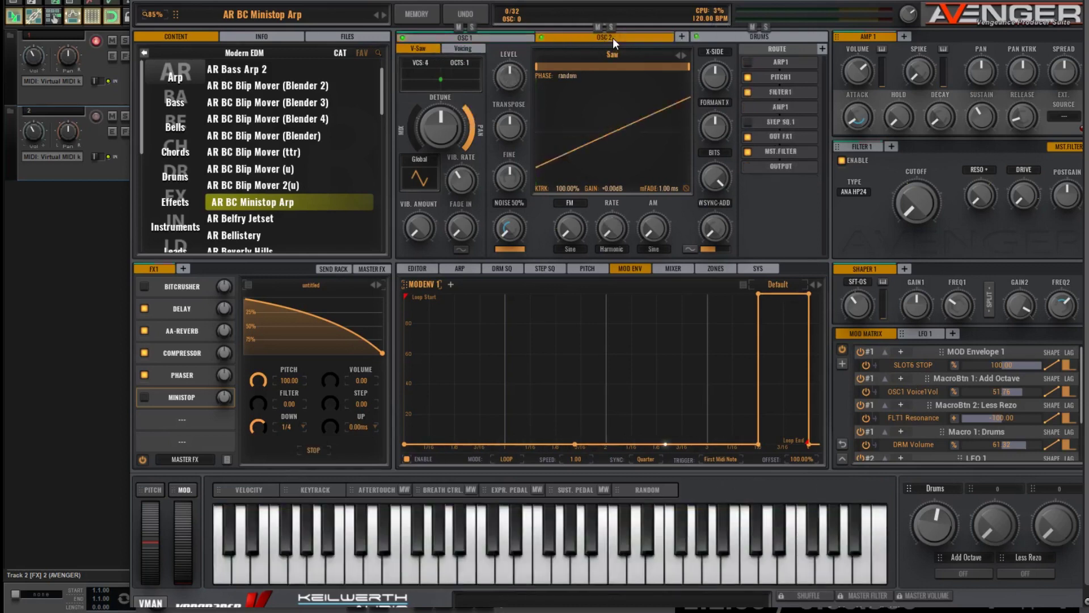
right_click(560, 37)
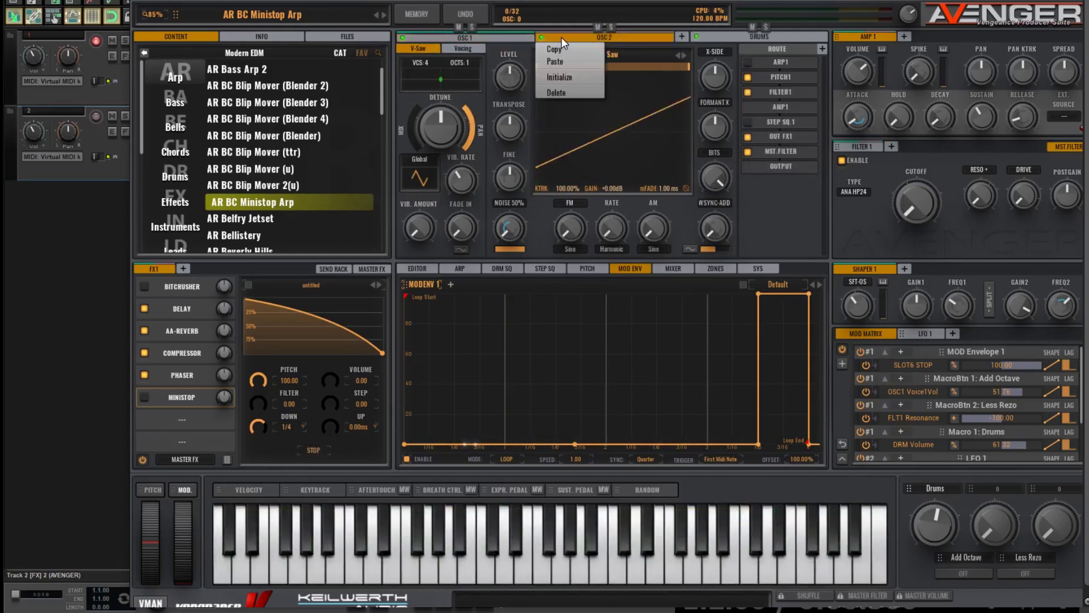
click(569, 60)
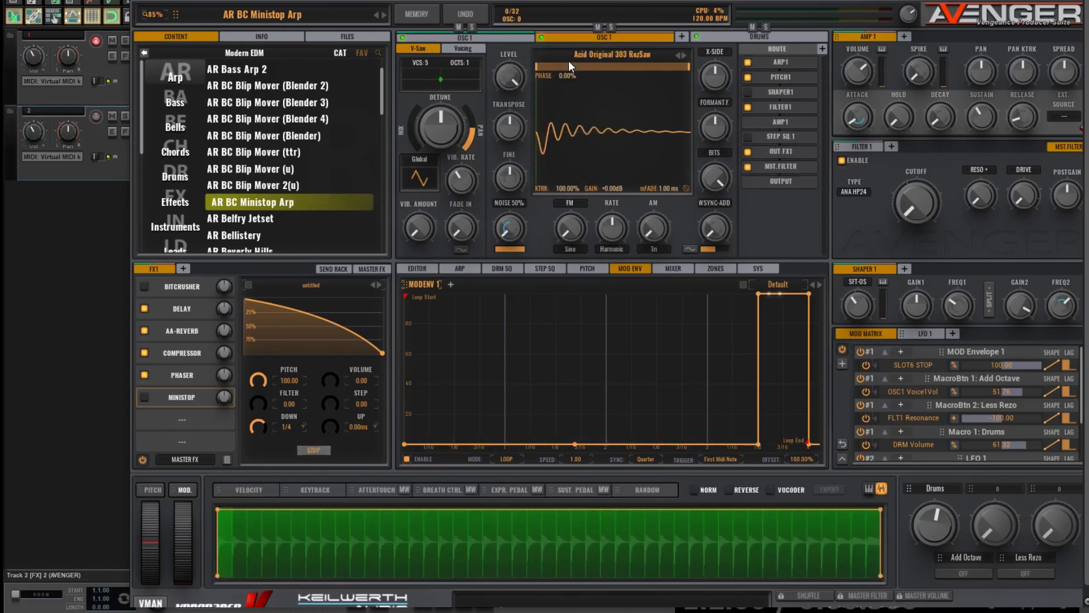
Step: Rename the new oscillator to 'OSC 2'
double_click(603, 39)
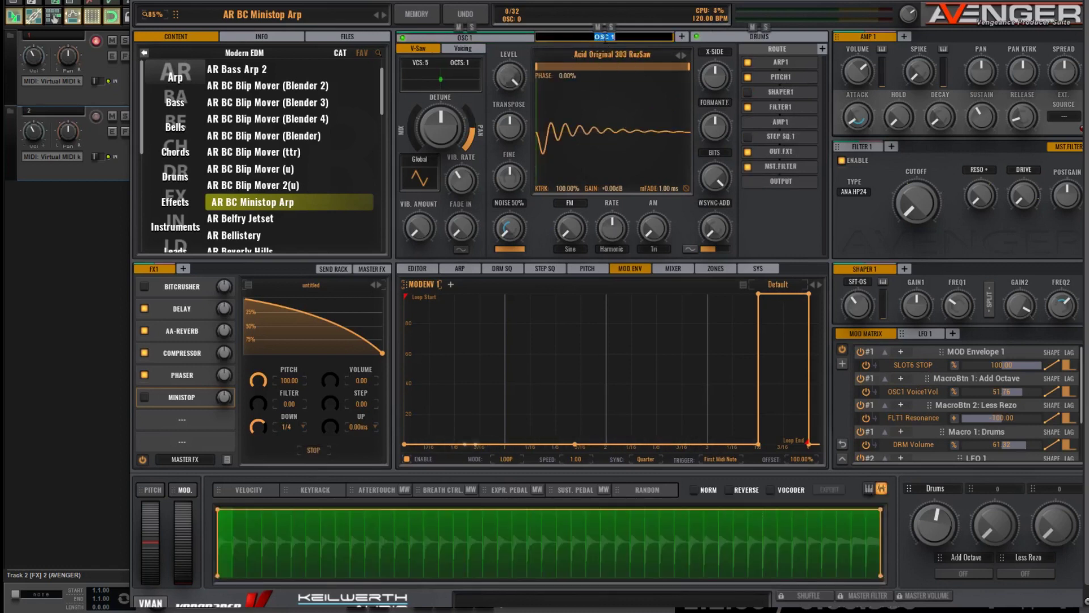
text(OSC 2)
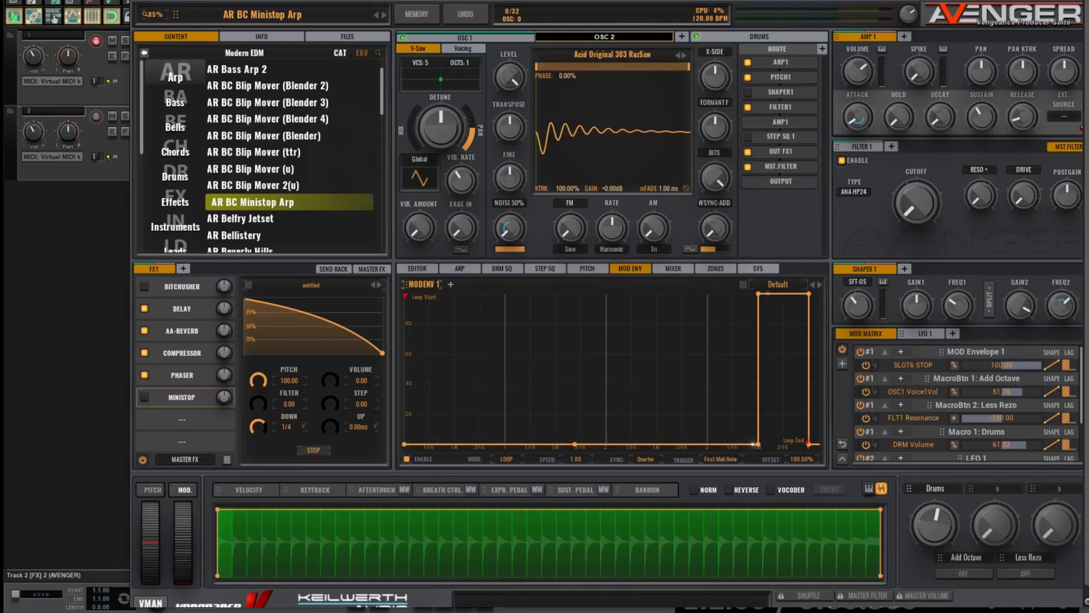
key(Return)
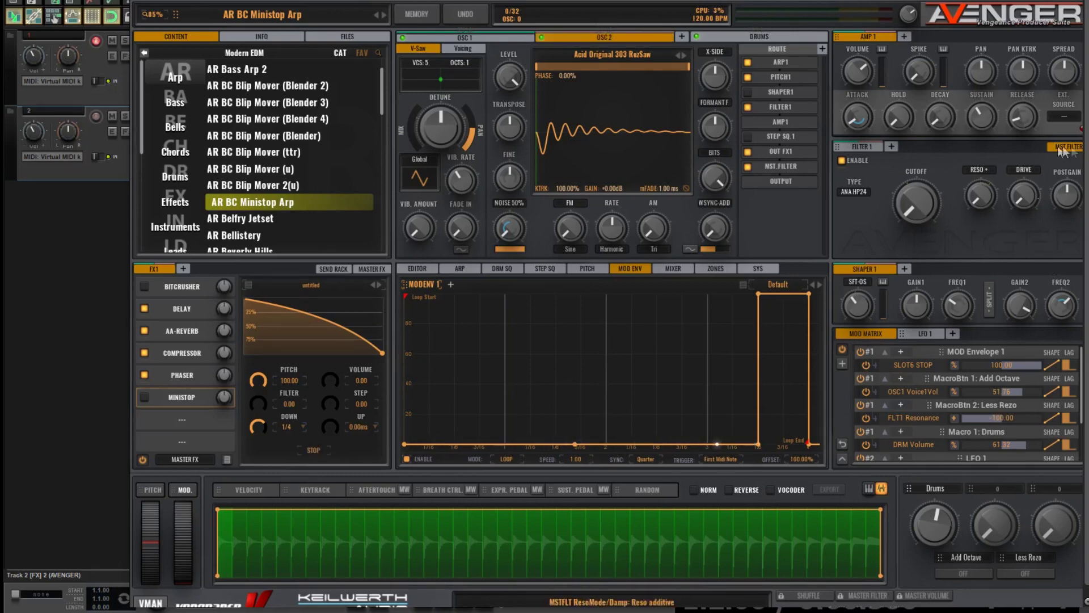
Step: Disable the master filter, add FILTER 2, and route OSC 2 through FILTER 2 instead of FILTER 1
click(844, 161)
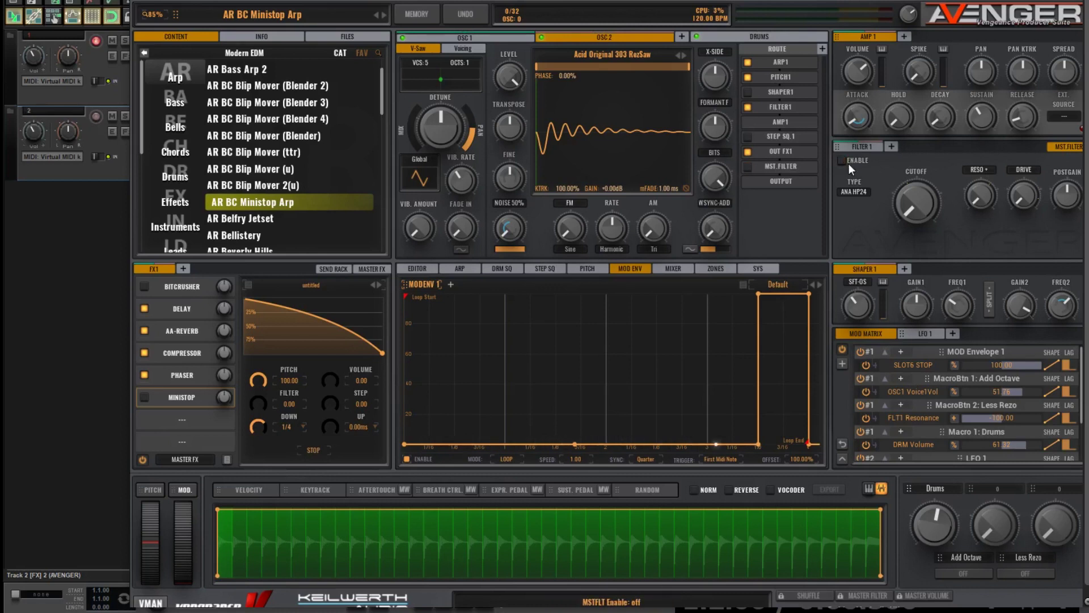
click(858, 147)
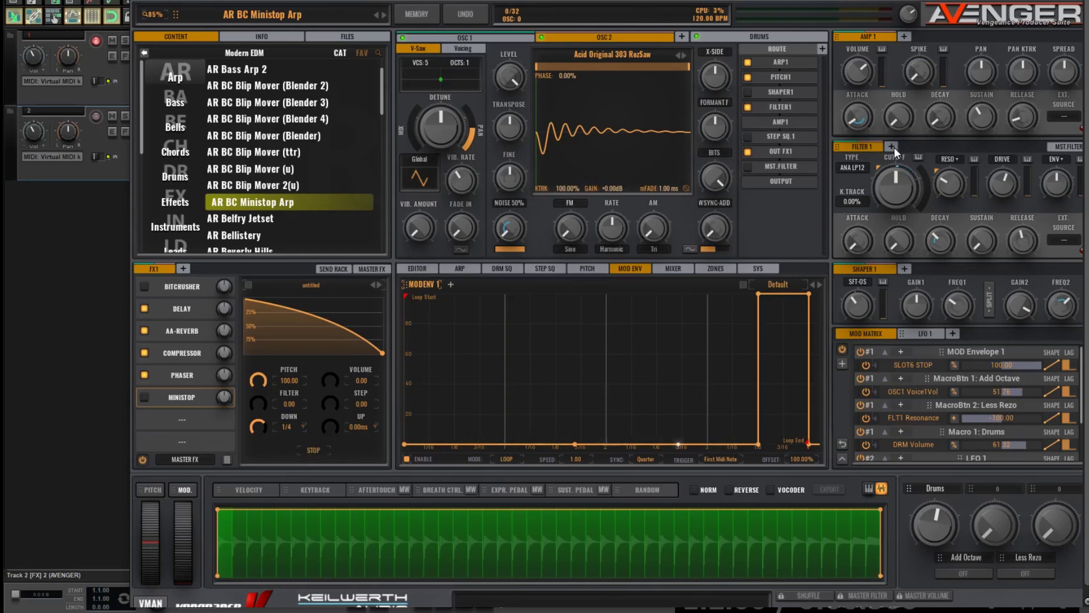
click(894, 147)
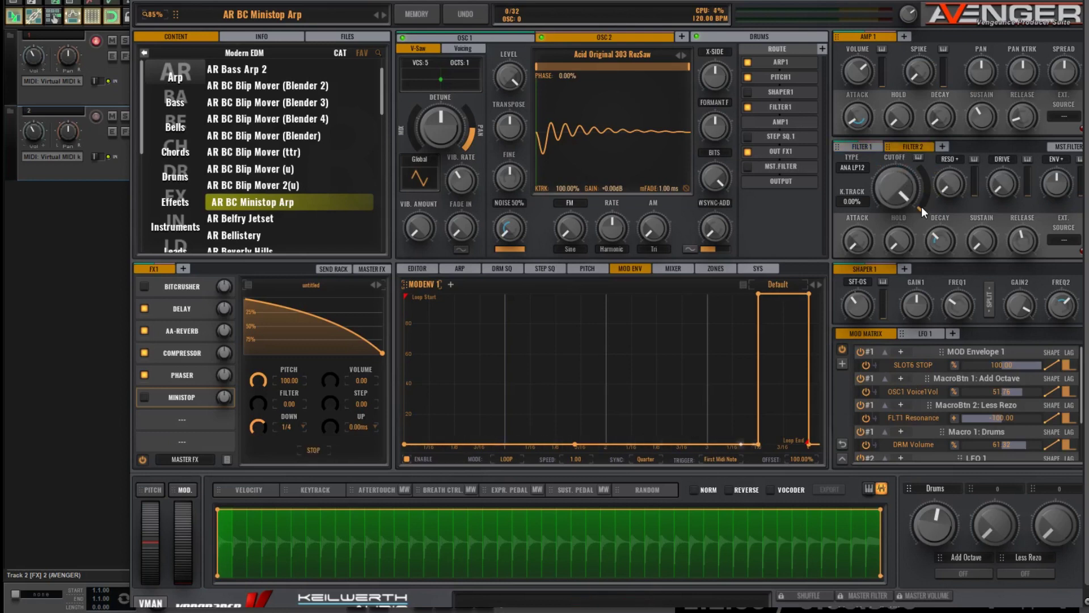
click(783, 107)
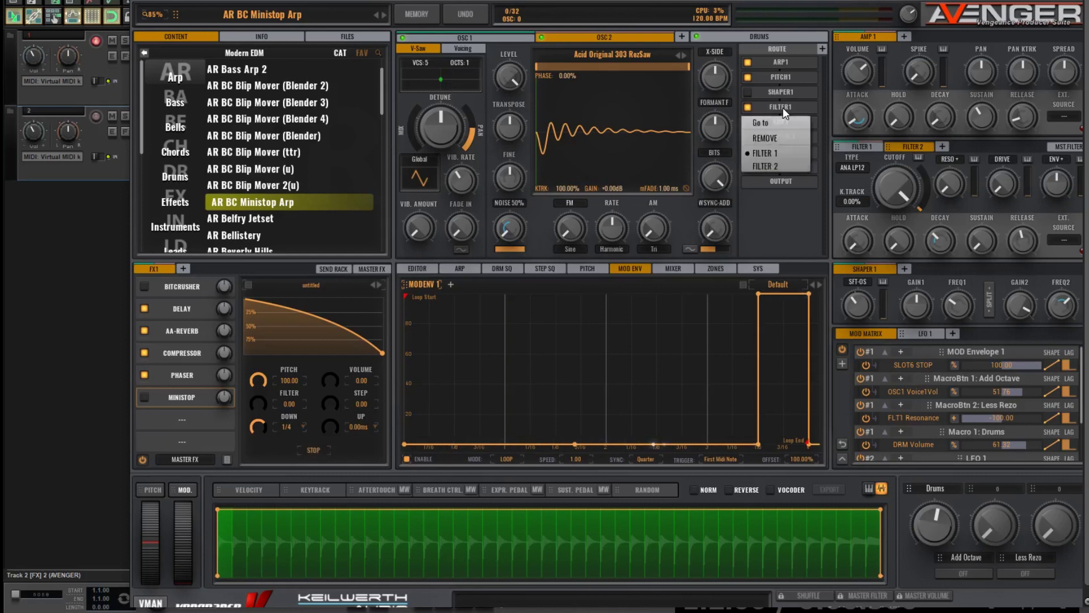
click(785, 166)
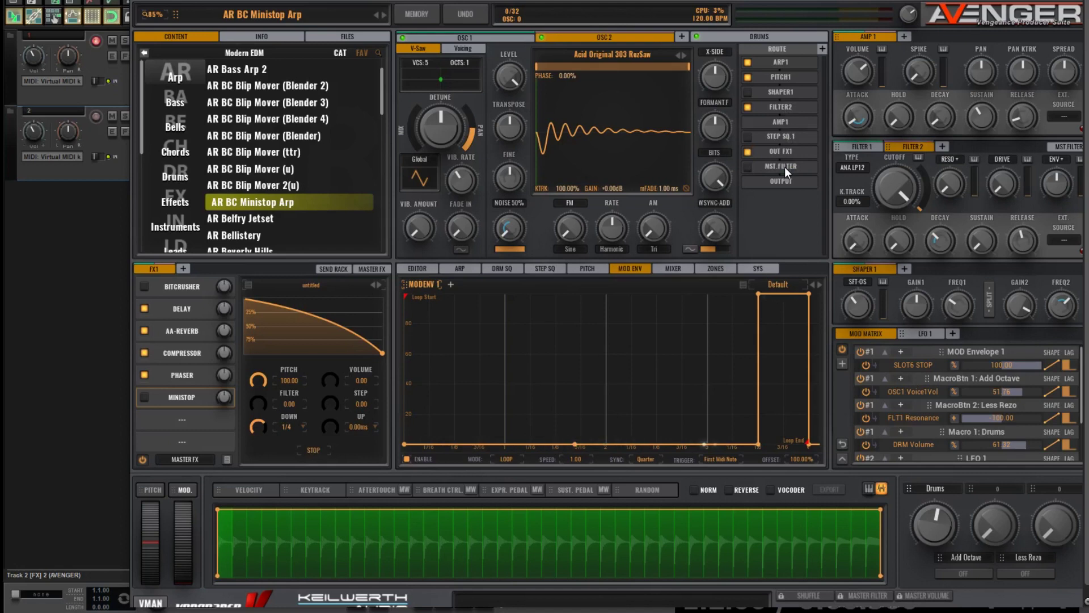
click(611, 55)
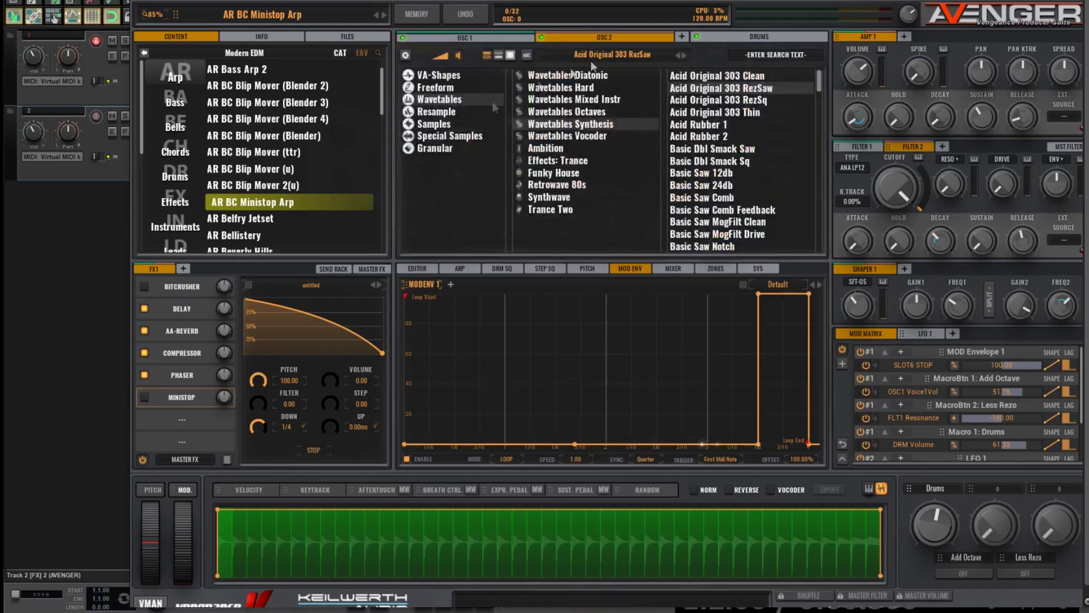
Step: Load the Western Flute sample from Granular Factory Oneshots into OSC 2
click(447, 150)
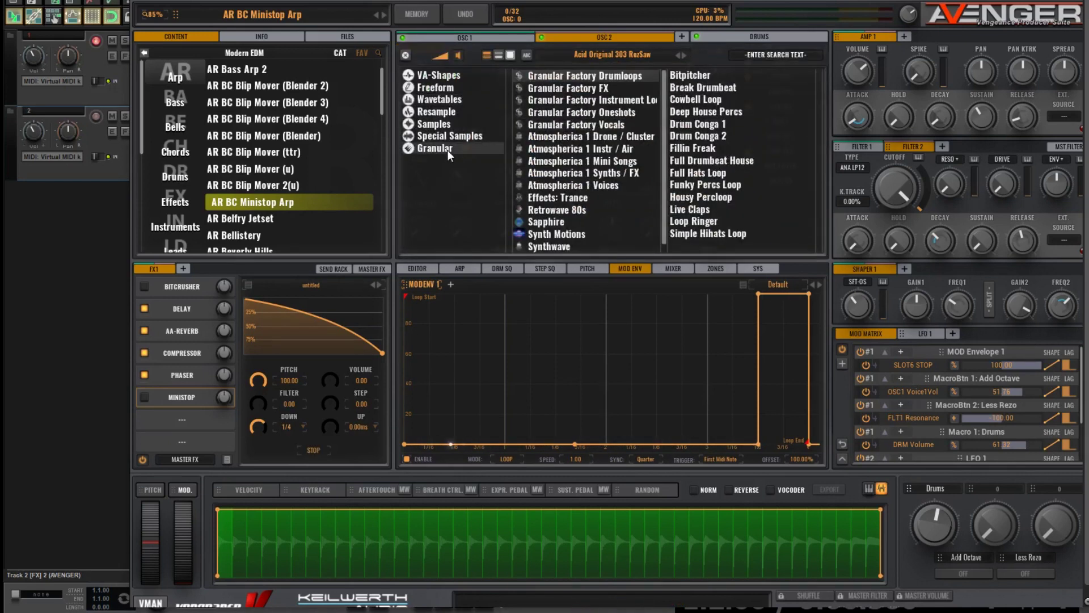
click(617, 112)
scroll(724, 175, down, 1)
scroll(724, 176, down, 12)
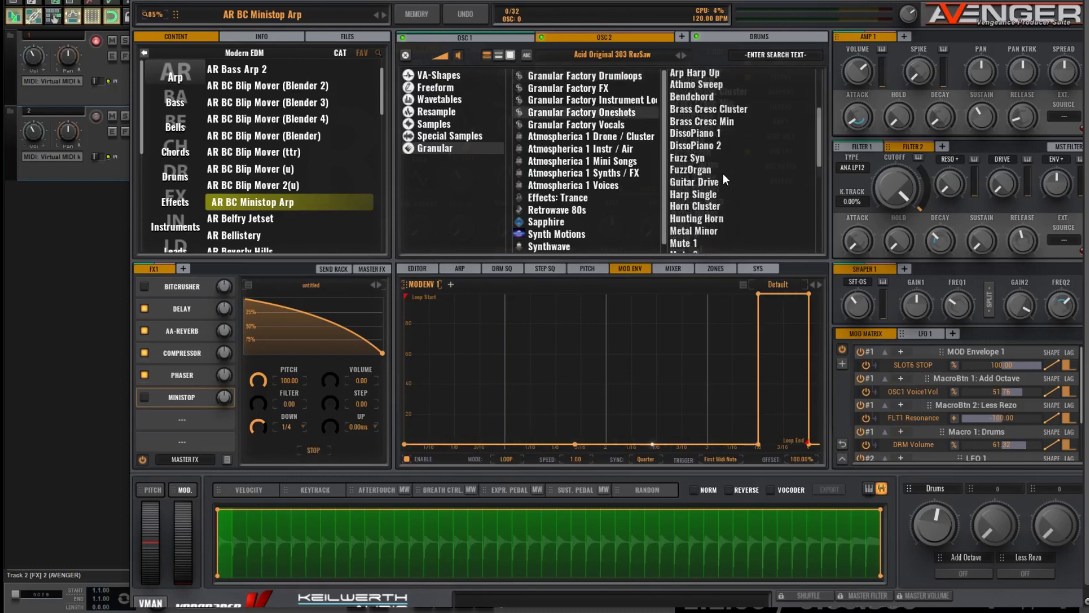
scroll(724, 178, down, 4)
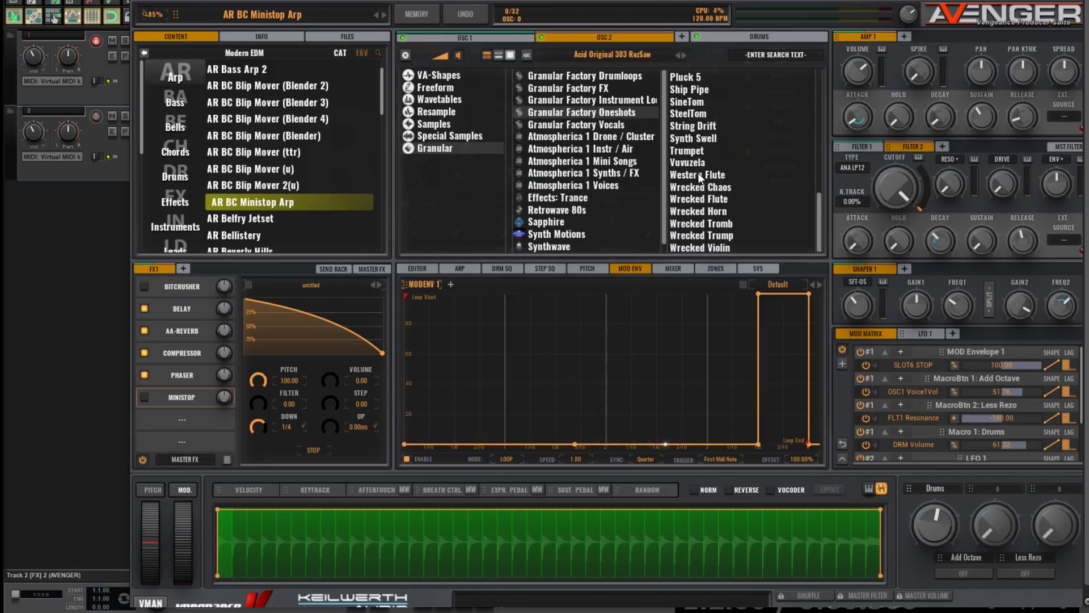
double_click(699, 175)
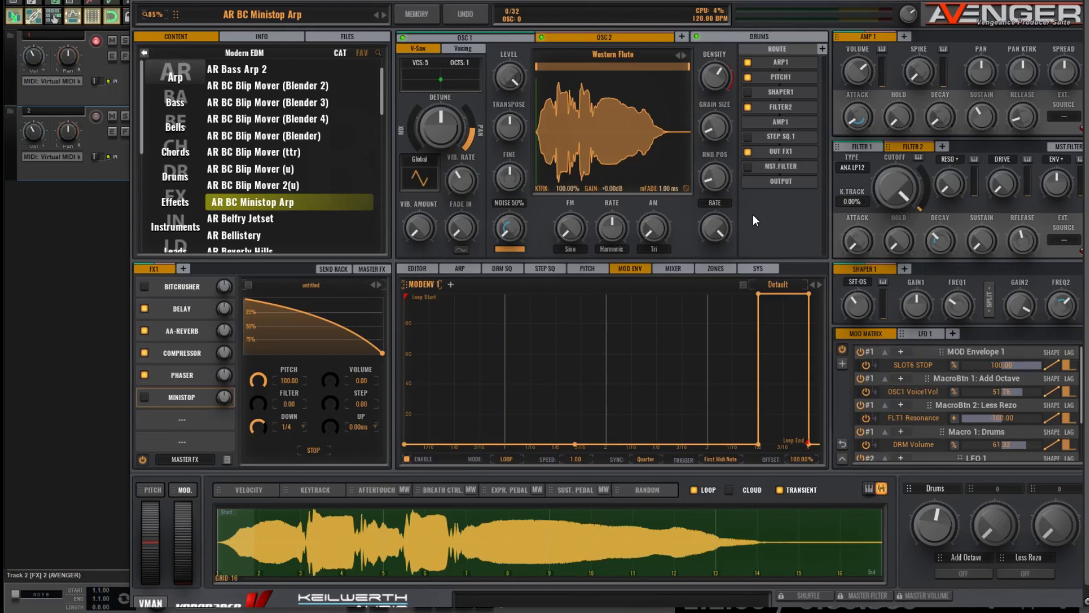
click(666, 267)
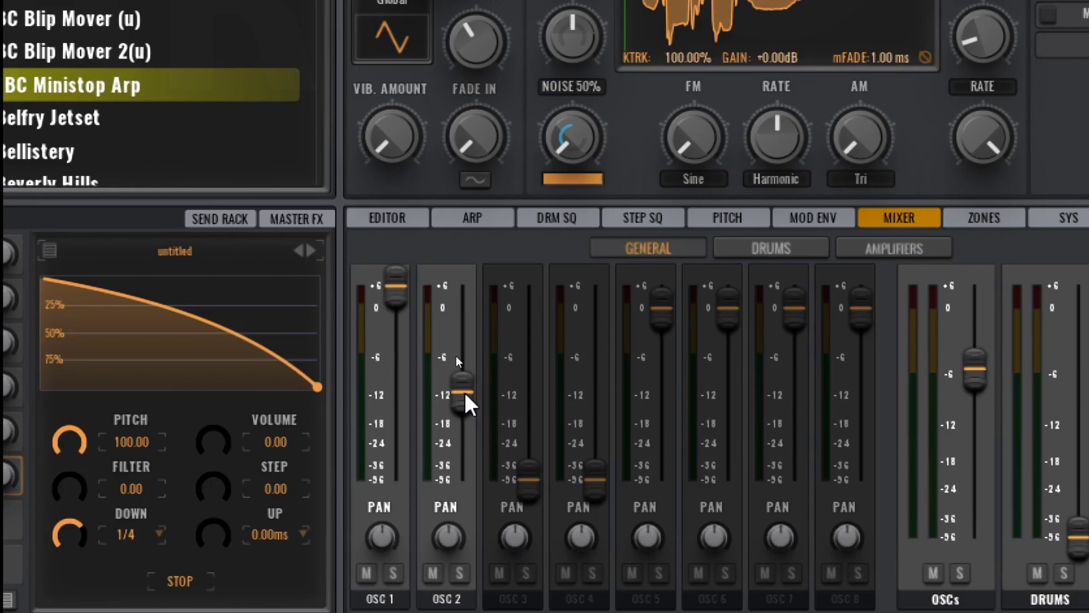
Step: Balance the OSC 1 and OSC 2 mixer faders, leaving OSC 2 lower at around -12 dB
drag(464, 390, 397, 286)
drag(463, 344, 463, 402)
drag(463, 400, 469, 290)
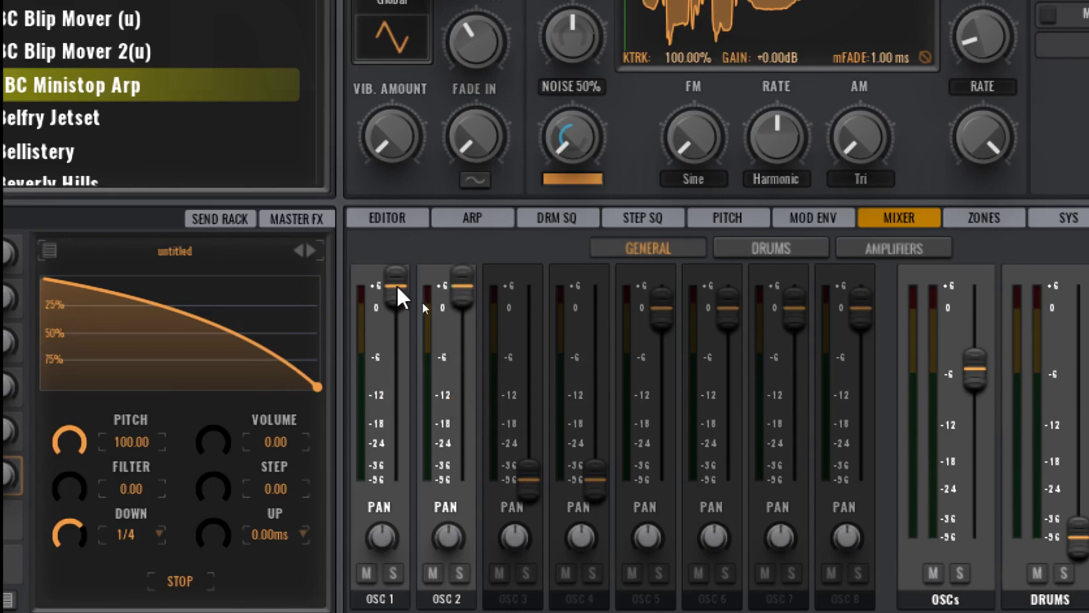
drag(397, 287, 404, 387)
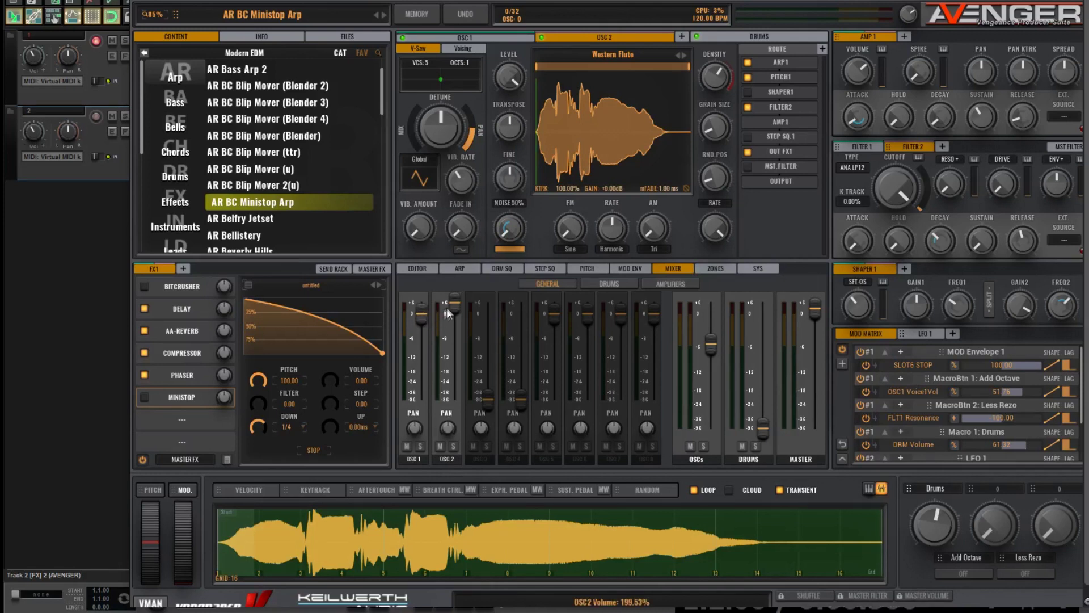
drag(454, 309, 458, 345)
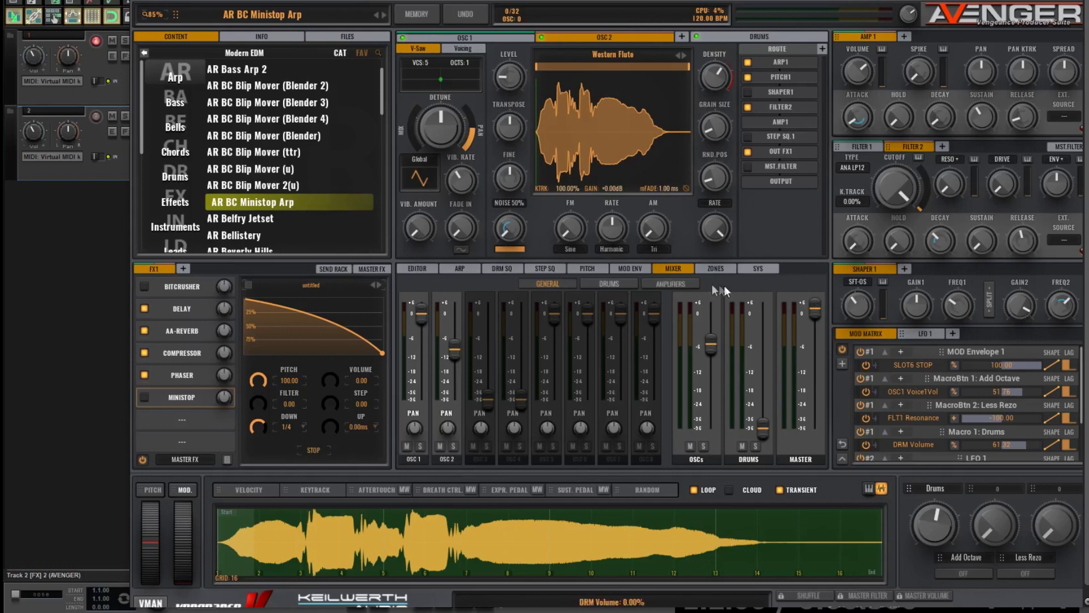
Step: Add MODENV 2 shaped to start at zero, curve up to a peak, and drop to zero at 500 ms
click(634, 270)
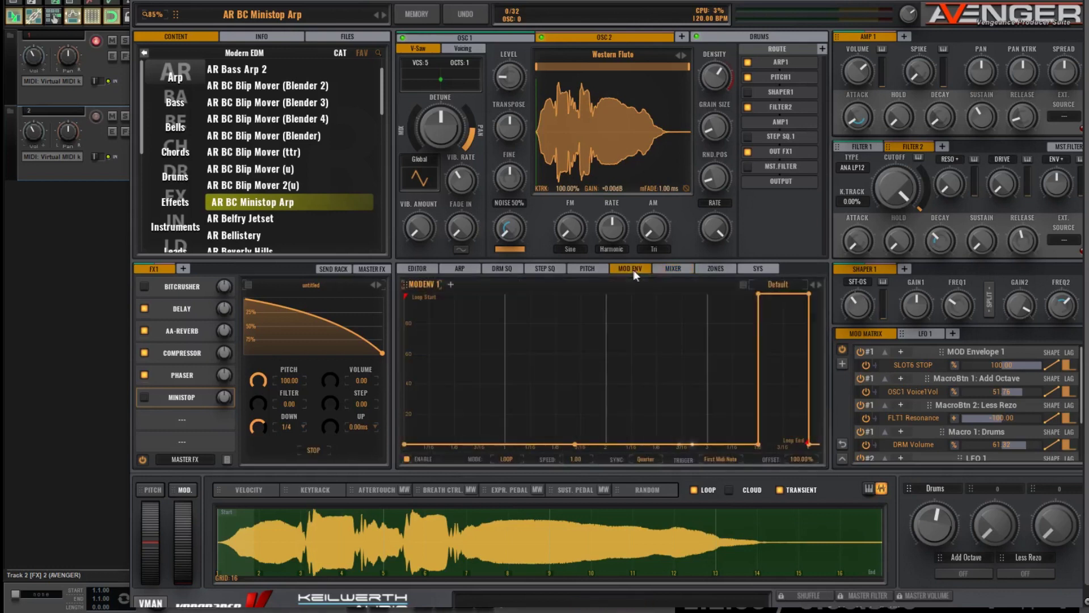
click(451, 284)
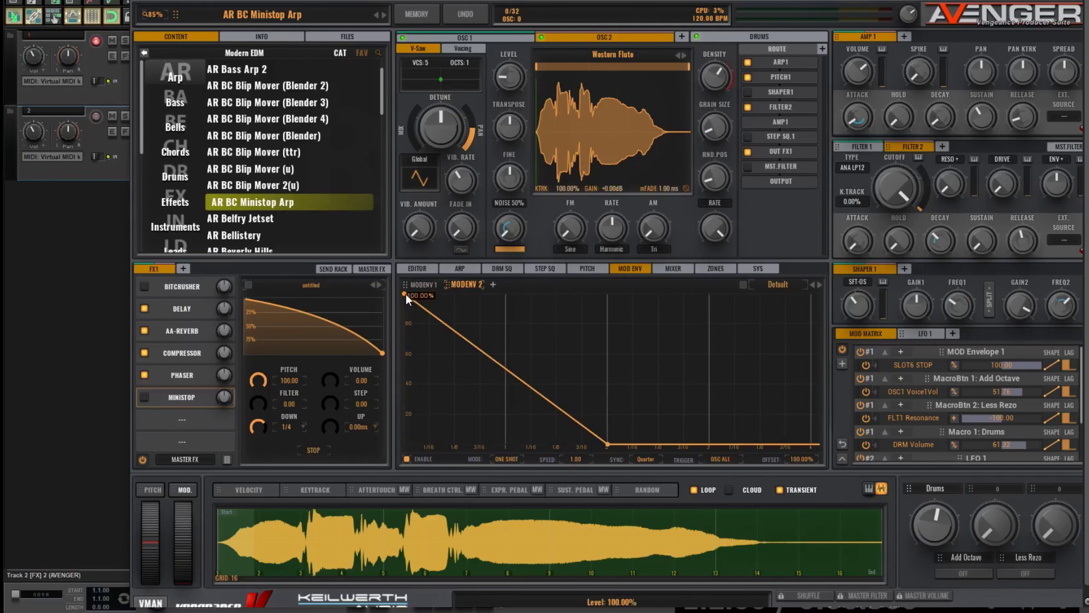
drag(406, 294, 804, 450)
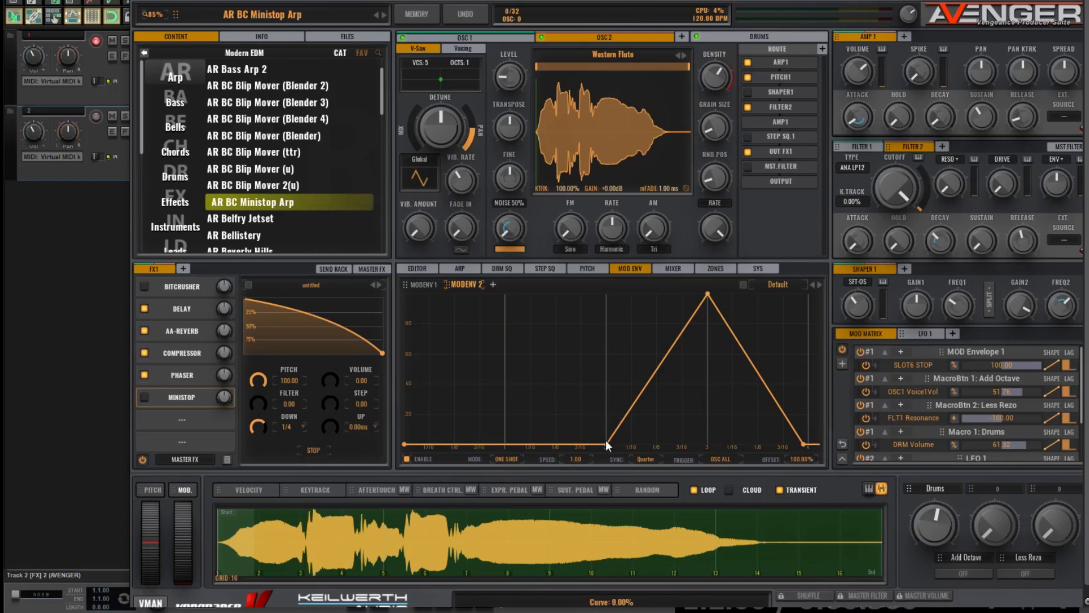
drag(606, 444, 507, 461)
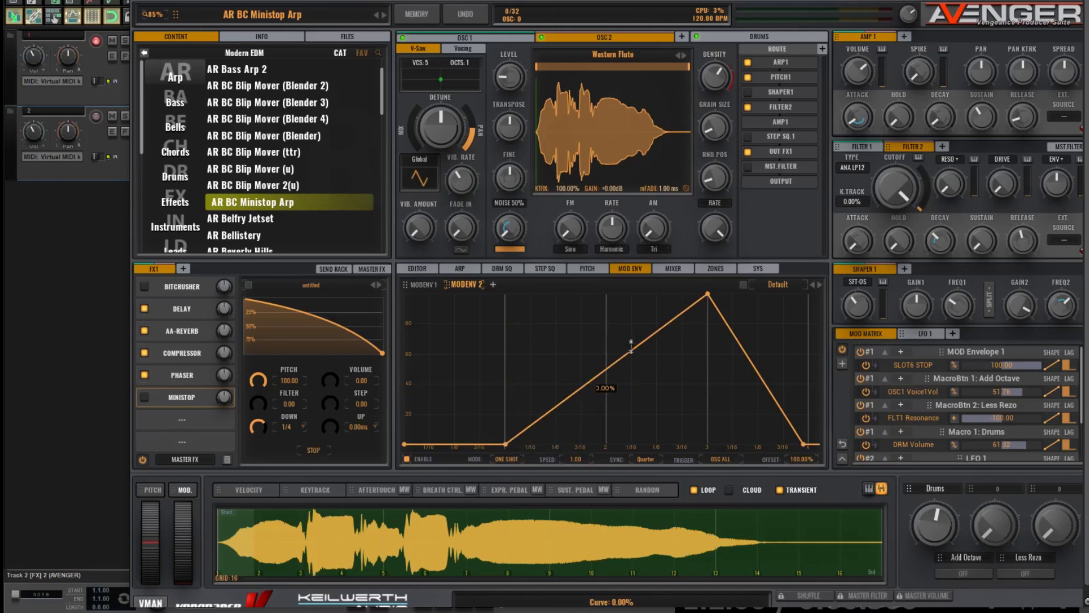
drag(631, 346, 630, 334)
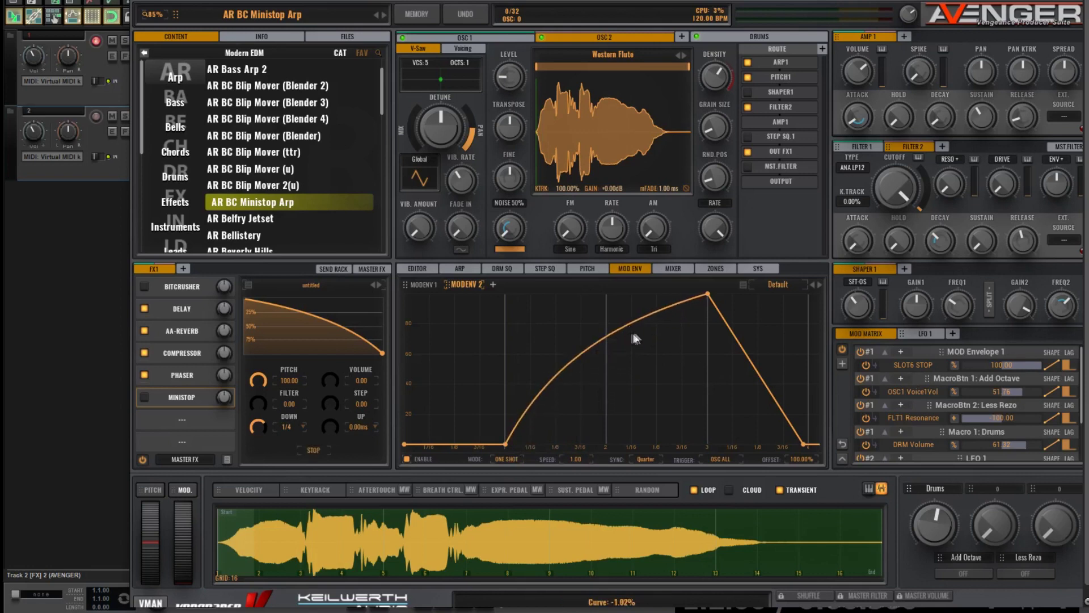
Step: Curve MODENV 2's release slope and route the envelope to the OSC 2 and OSC 1 volume channels
drag(746, 354, 758, 337)
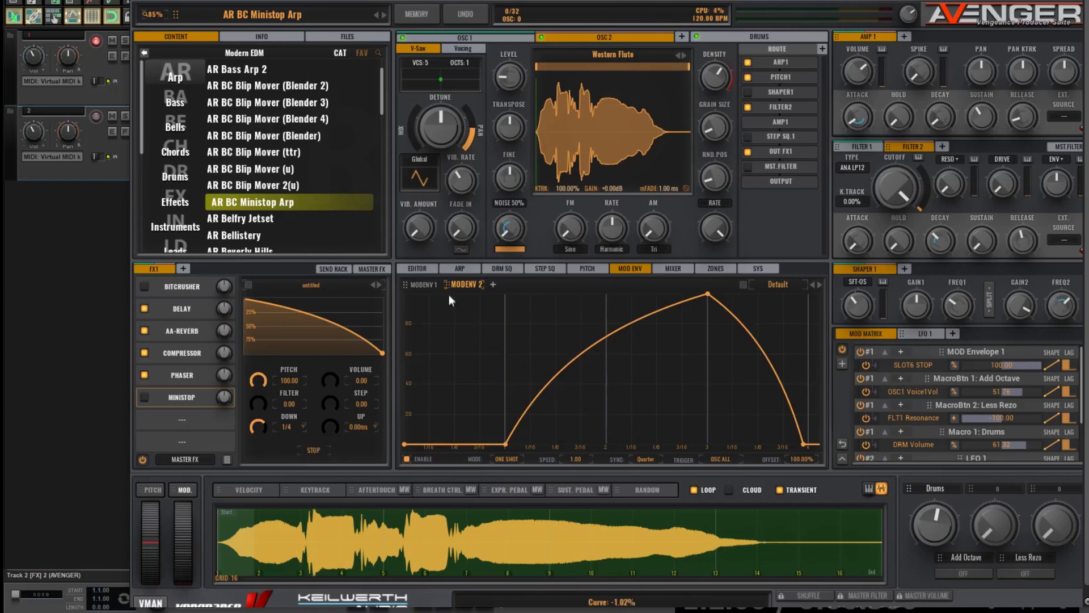
drag(447, 285, 676, 271)
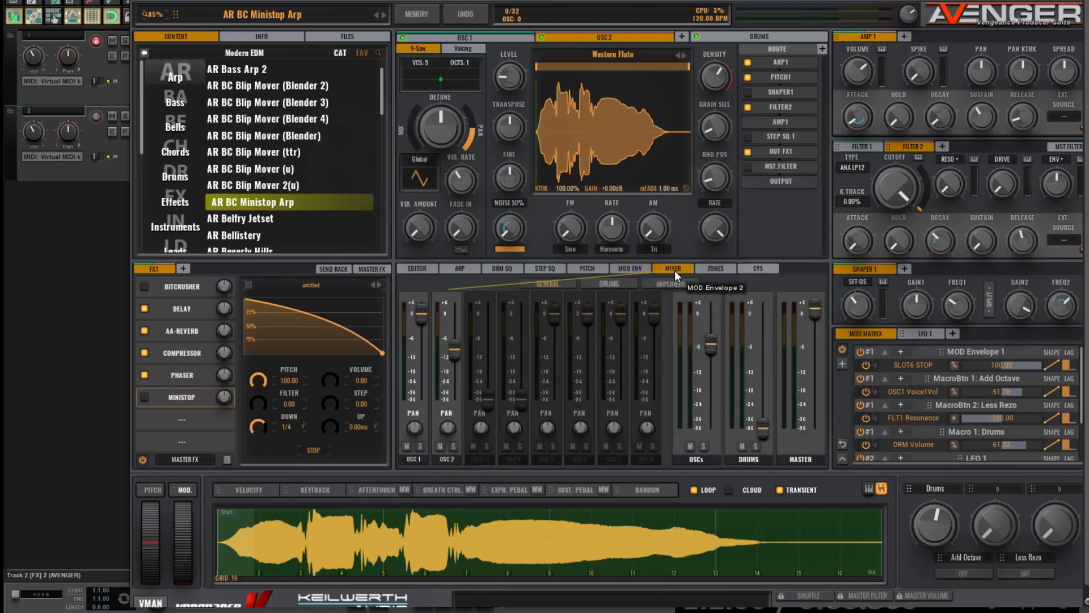
drag(675, 270, 453, 355)
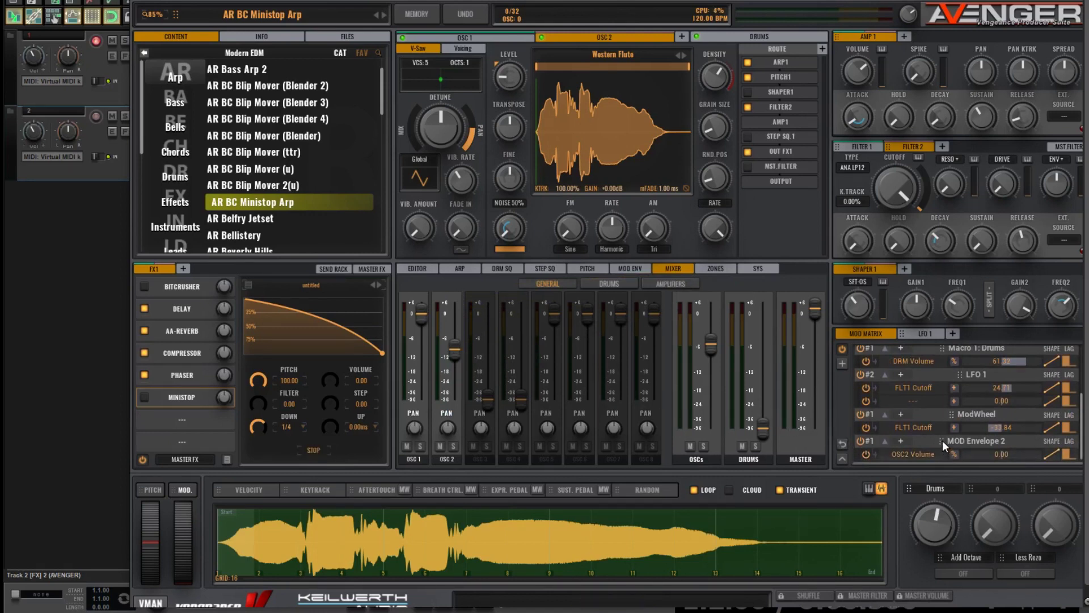
drag(942, 441, 422, 322)
Step: Finish routing Mod Envelope 2 to OSC1 Volume, then set its MODE to LOOP and TRIGGER to First Midi Note
click(639, 268)
click(676, 268)
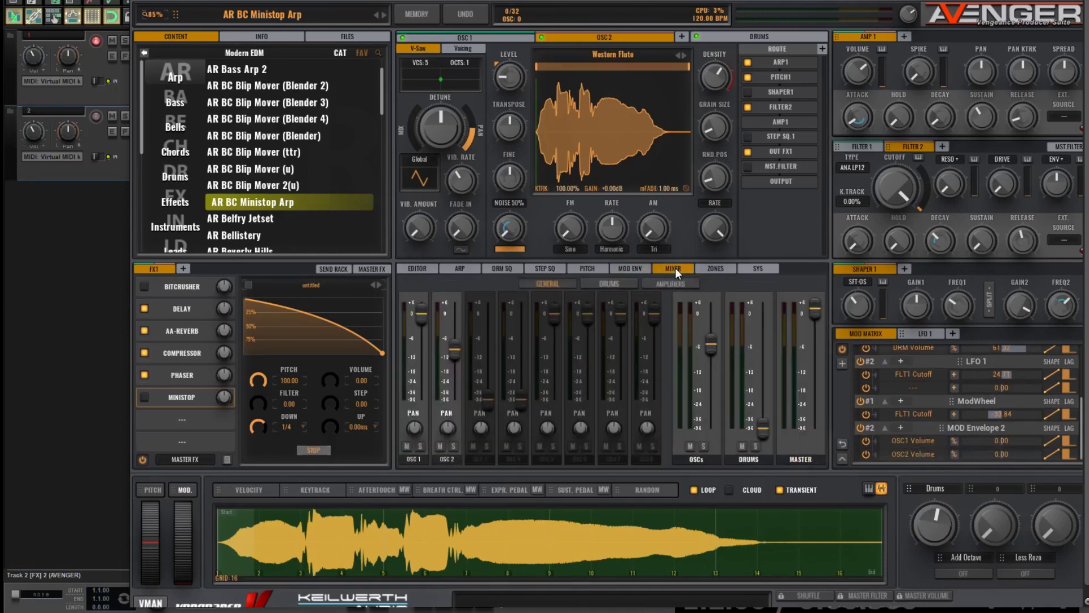
click(634, 266)
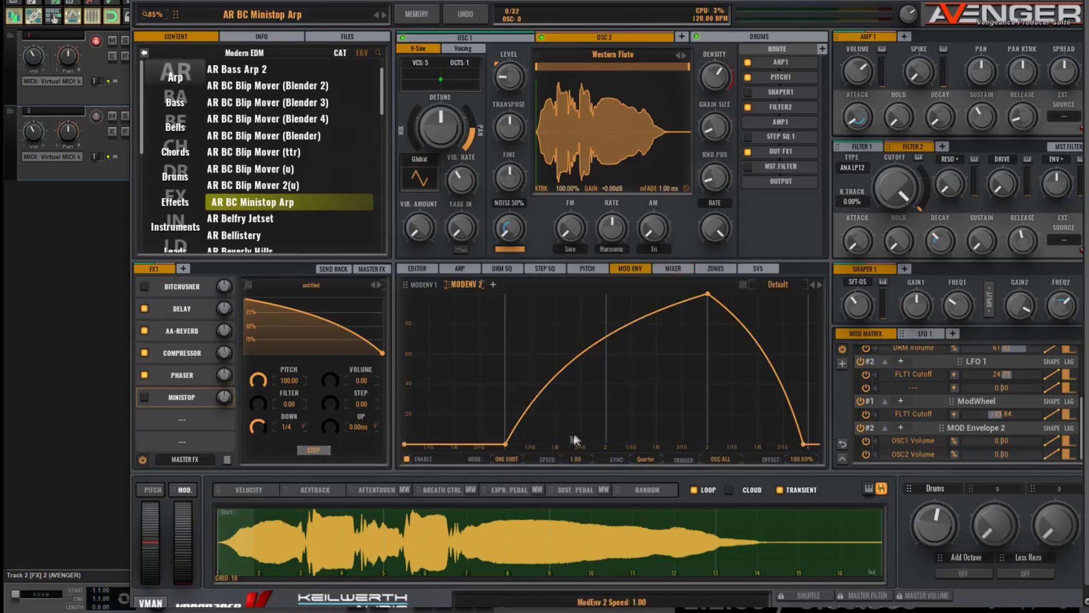
click(419, 285)
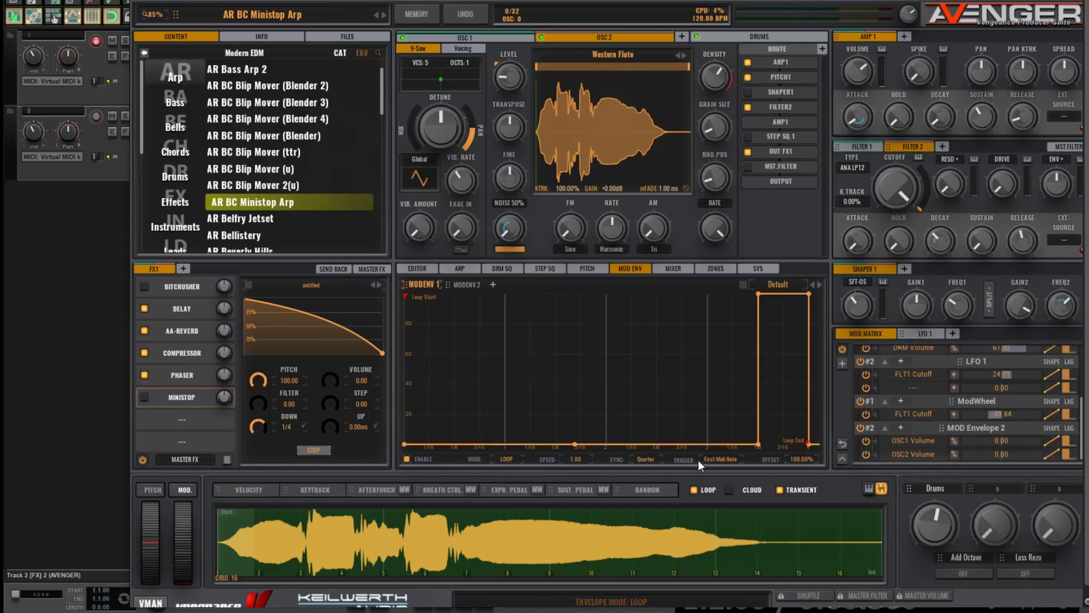
click(469, 285)
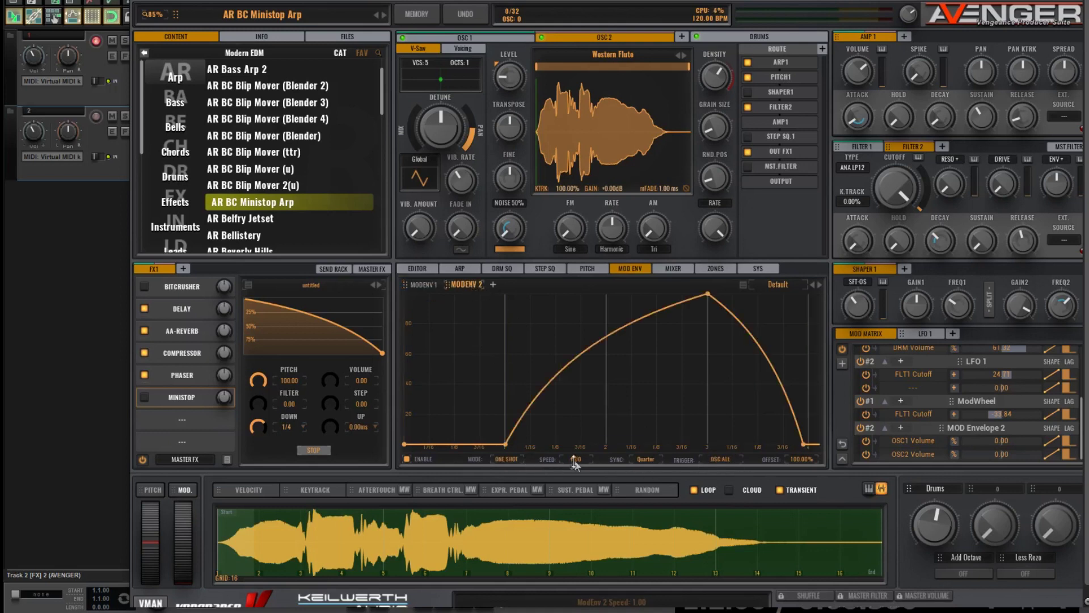
click(513, 459)
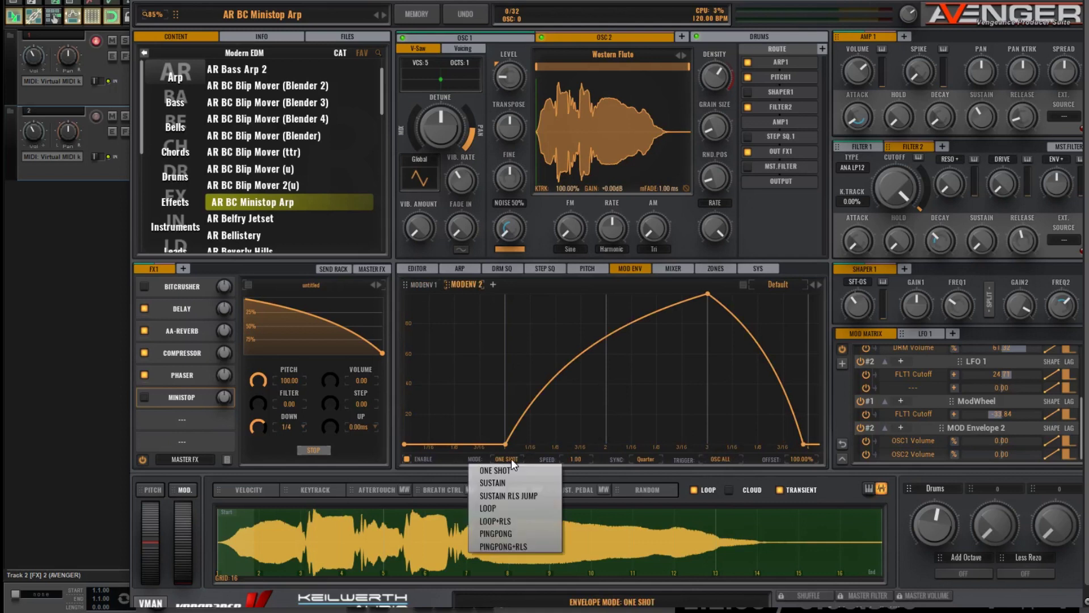
click(509, 508)
click(718, 460)
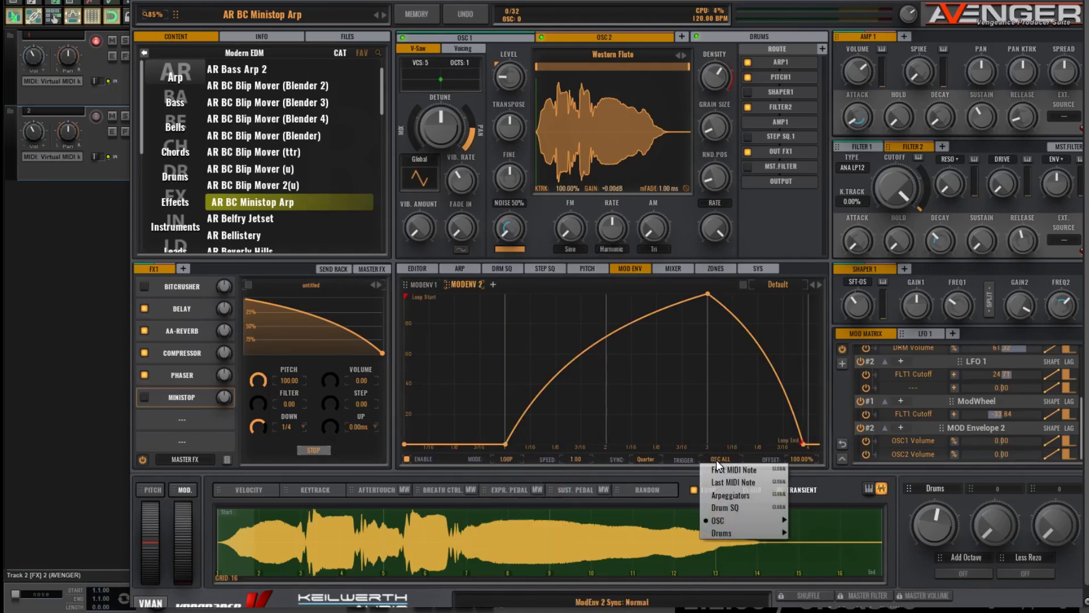
click(736, 470)
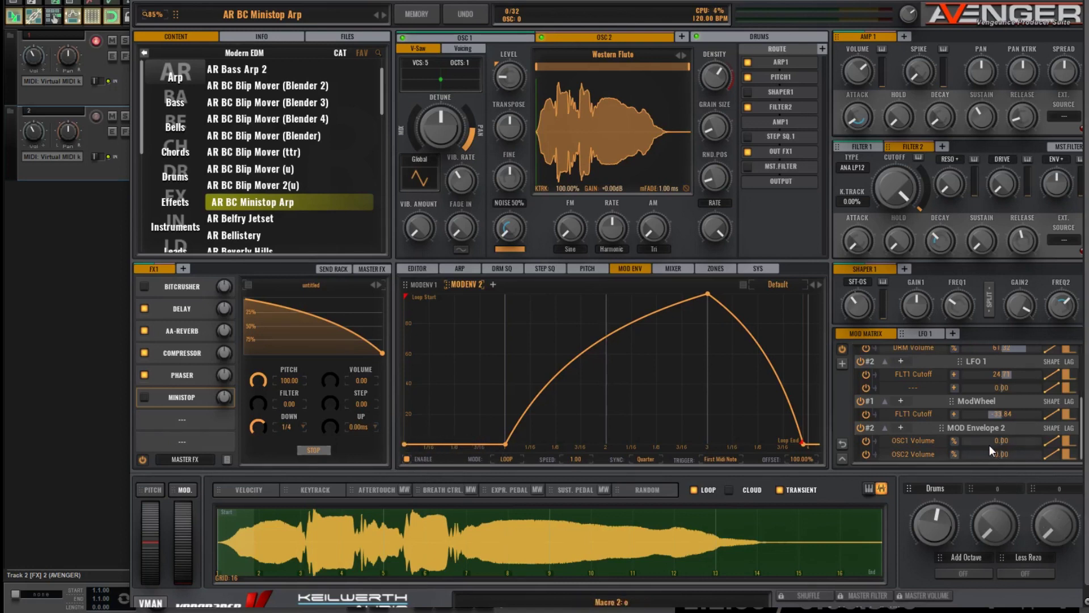
click(673, 269)
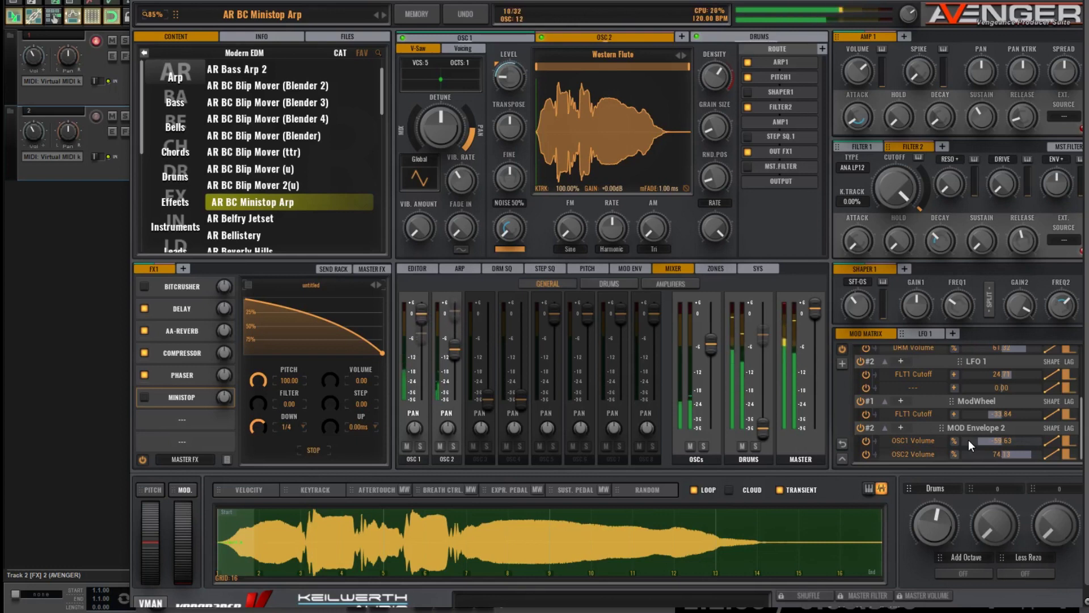
Step: Stop and restart playback to audition the OSC1/OSC2 volume crossfade
key(space)
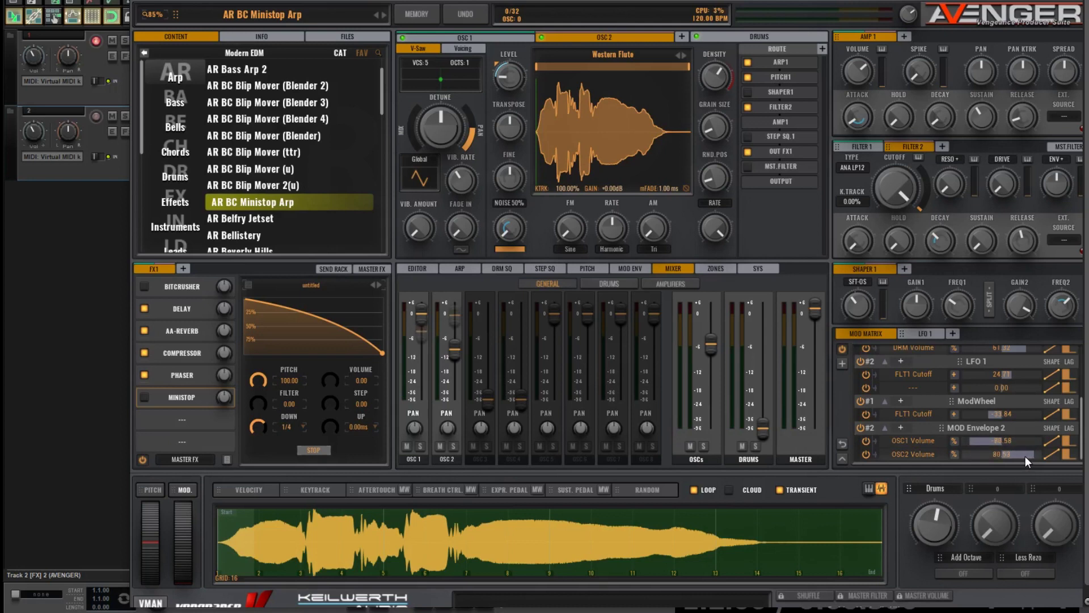
key(space)
click(633, 267)
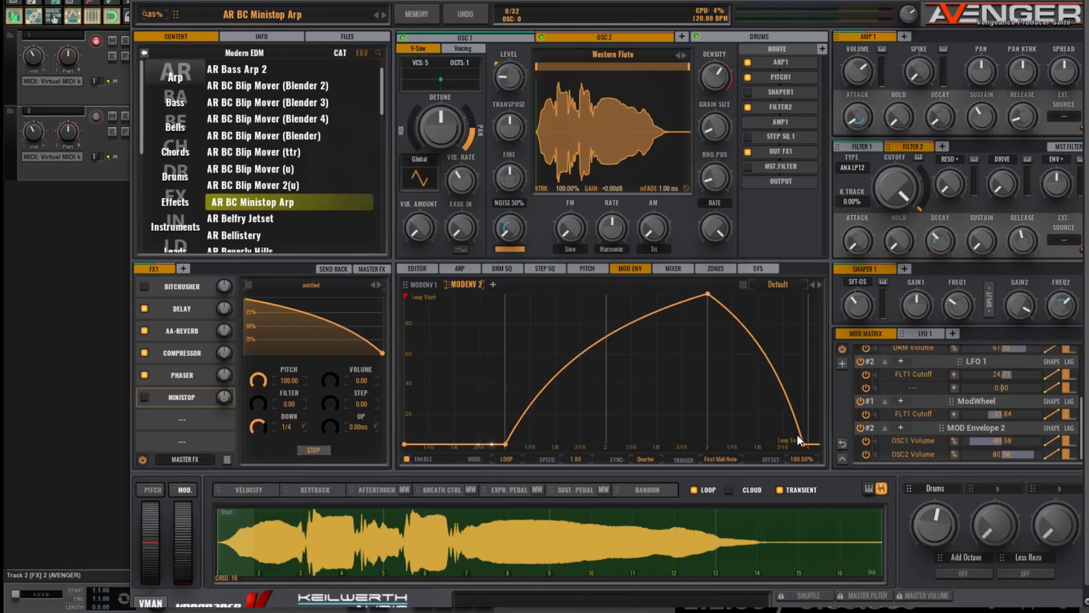
Step: Reshape Mod Envelope 2: delay the rise to 750 ms, move the peak later to a full-level plateau, and shift the end
click(673, 269)
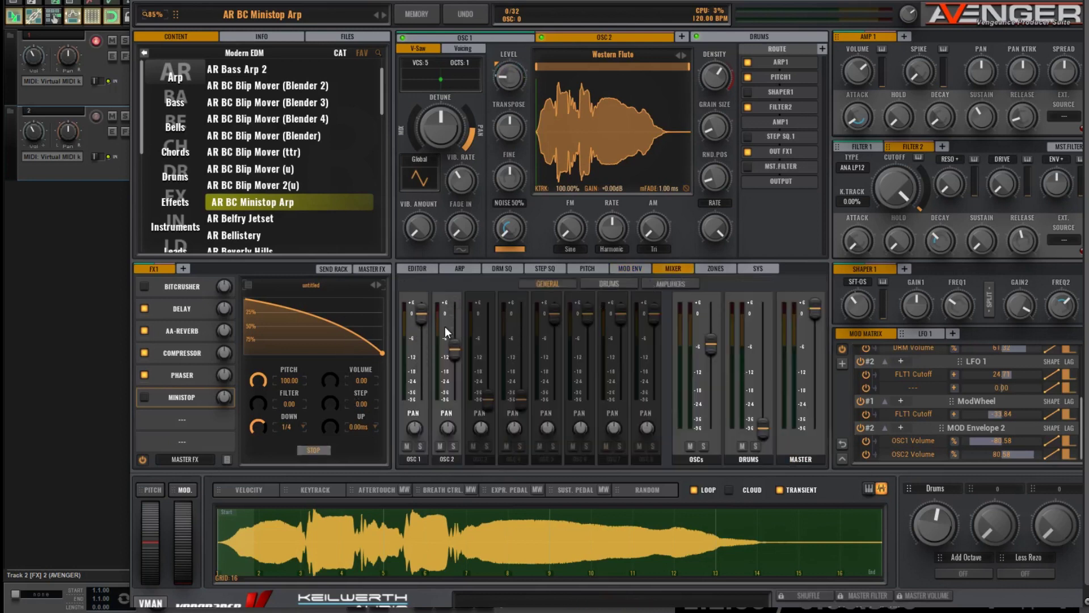
click(637, 270)
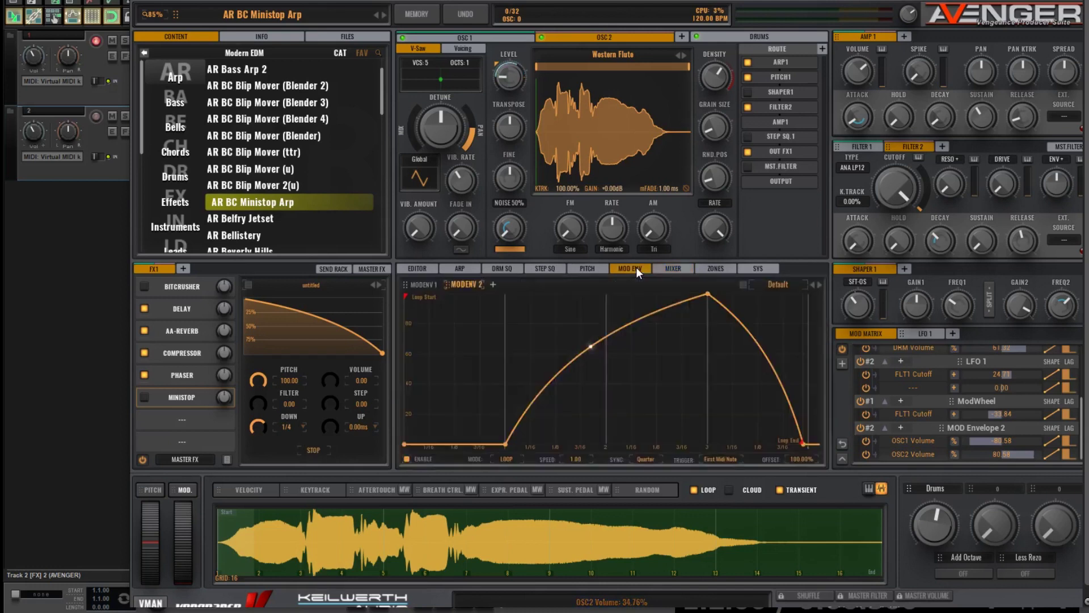
drag(802, 442, 763, 458)
drag(540, 293, 716, 269)
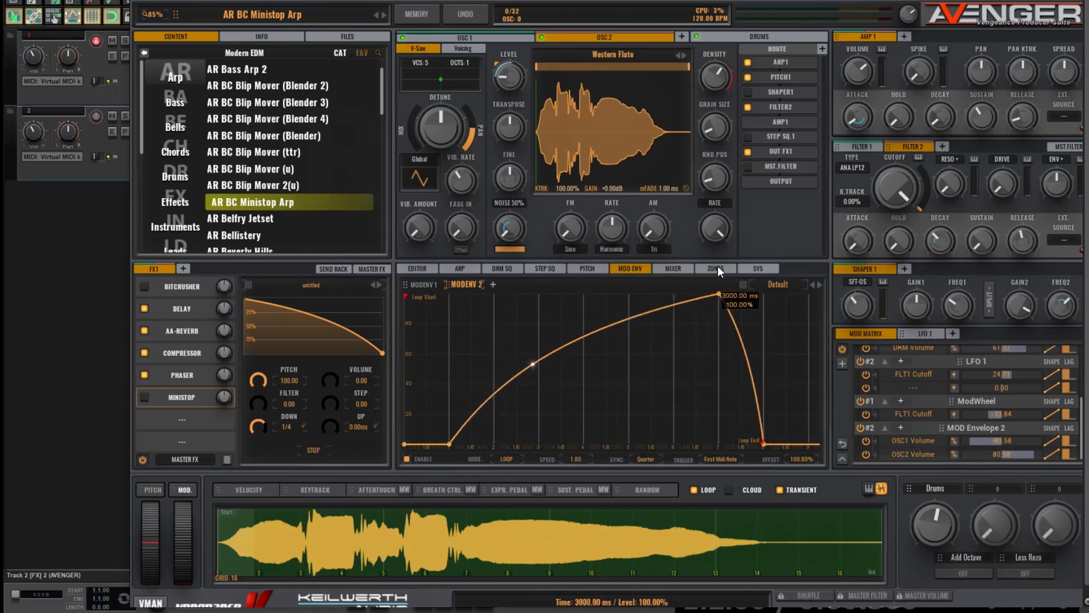
drag(450, 443, 674, 444)
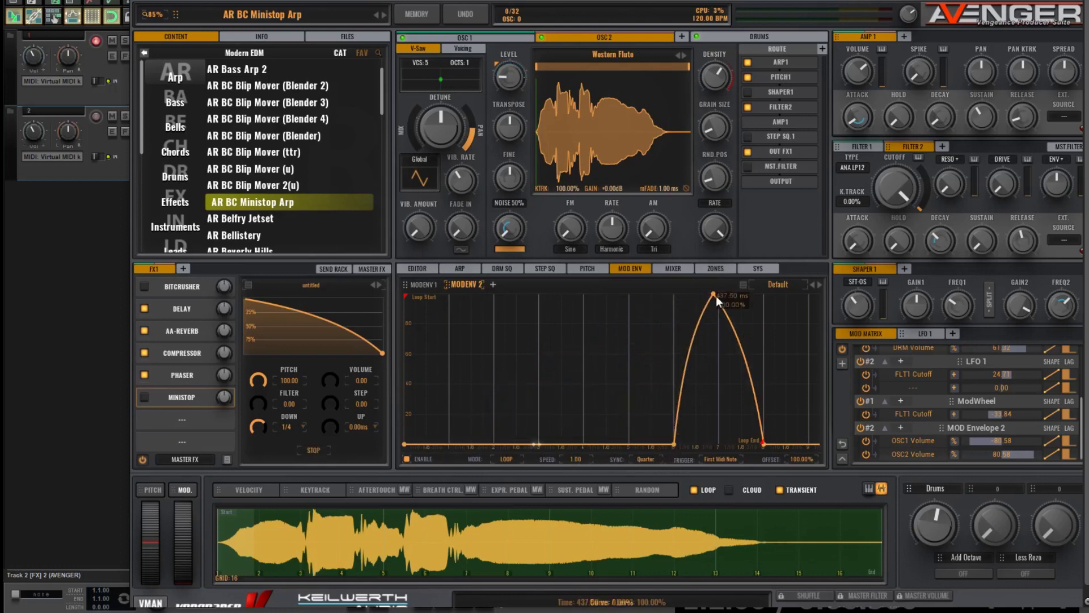
drag(713, 293, 717, 291)
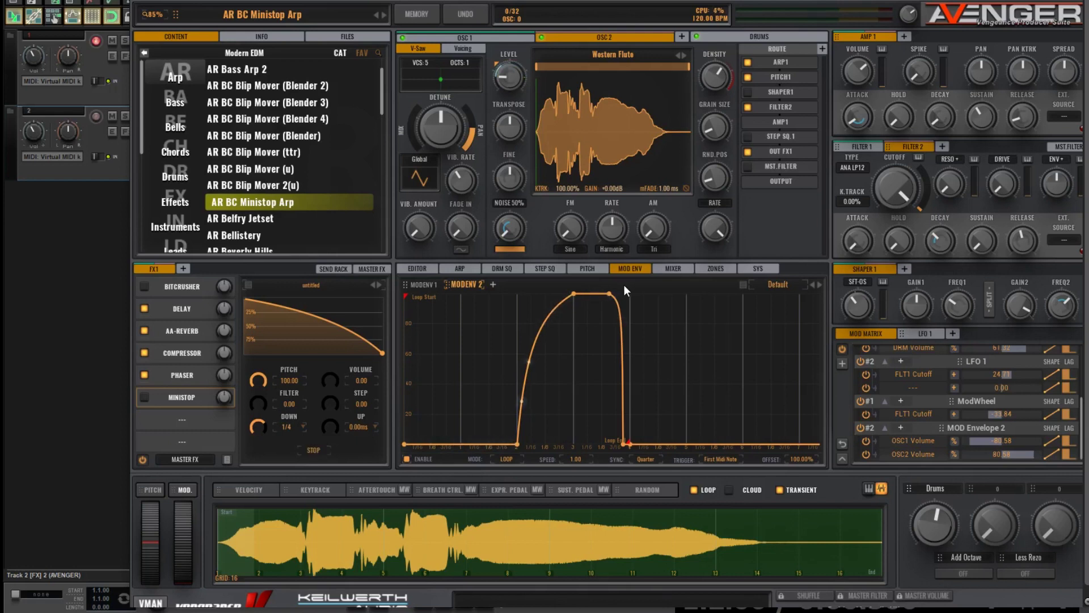
Step: Load the Ship Pipe sample into OSC2
click(613, 57)
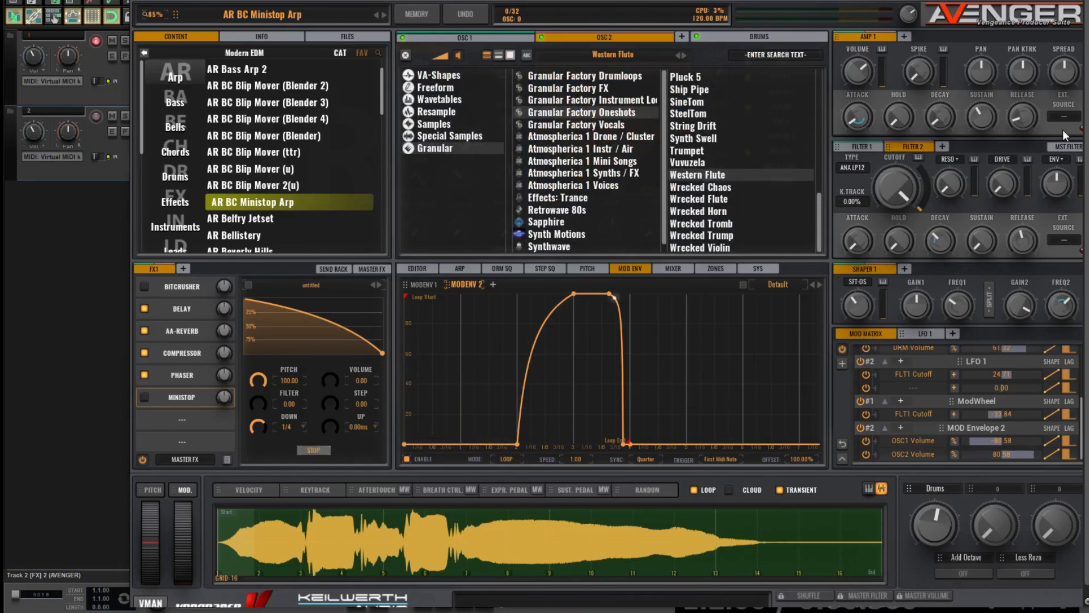
click(686, 94)
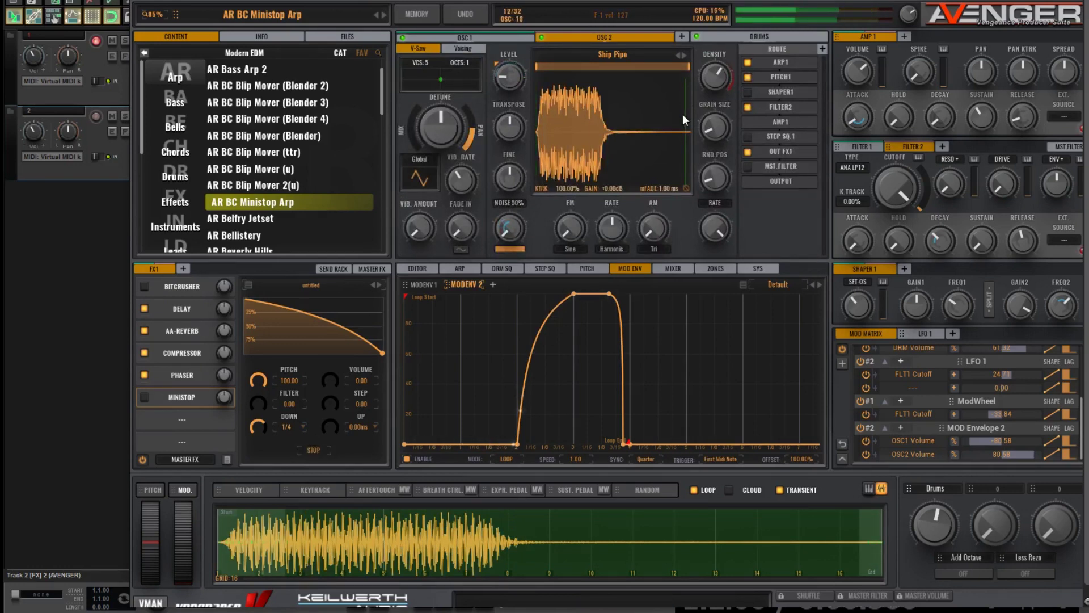
scroll(682, 114, down, 1)
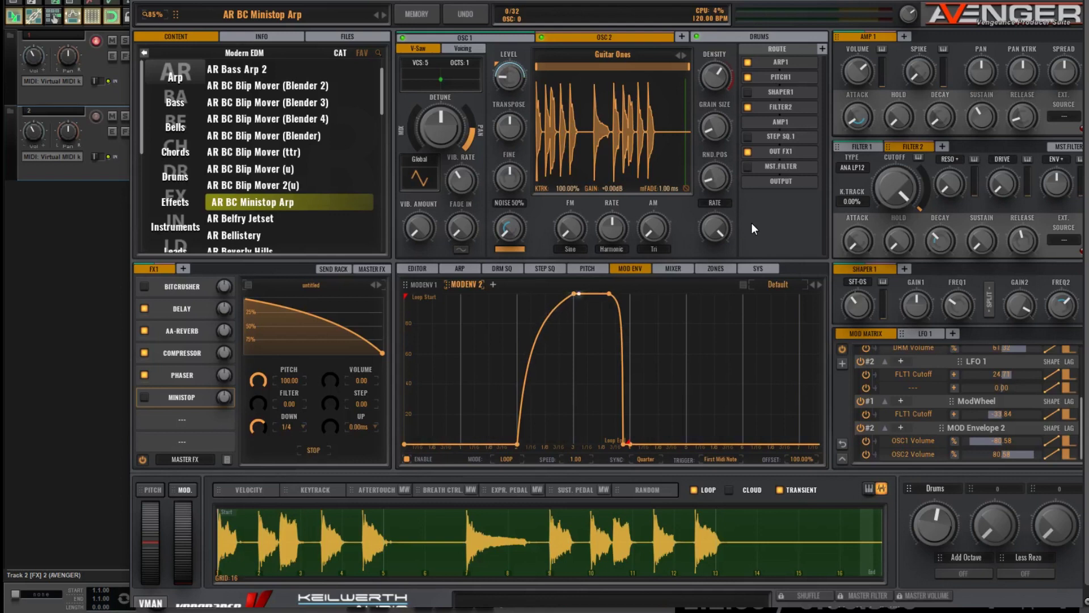
Step: Load the Basic Square Comb Feedback wavetable from the Wavetables category into OSC2
click(618, 56)
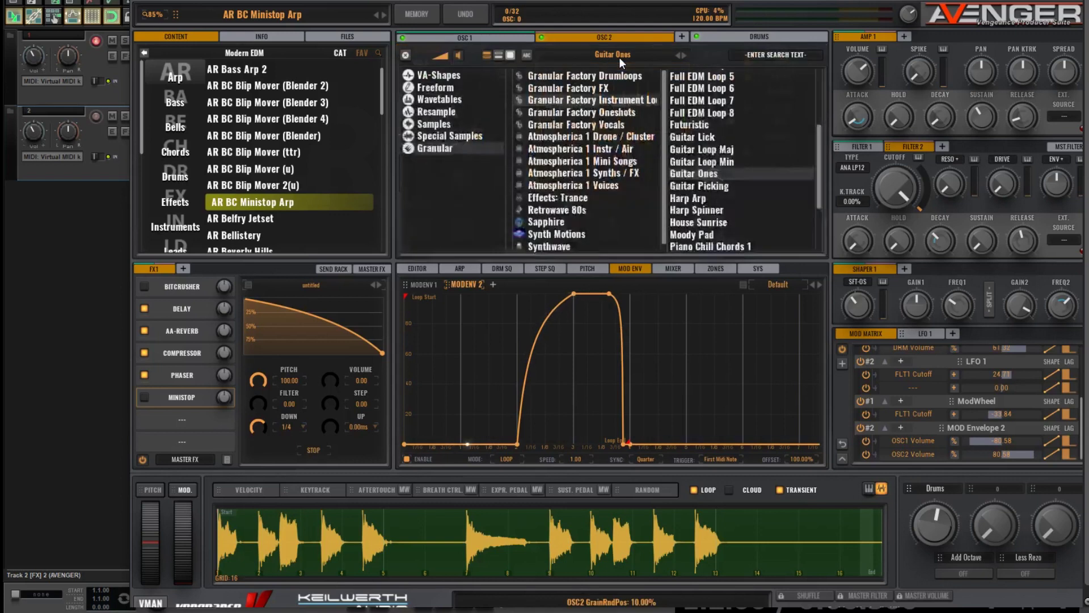
click(451, 125)
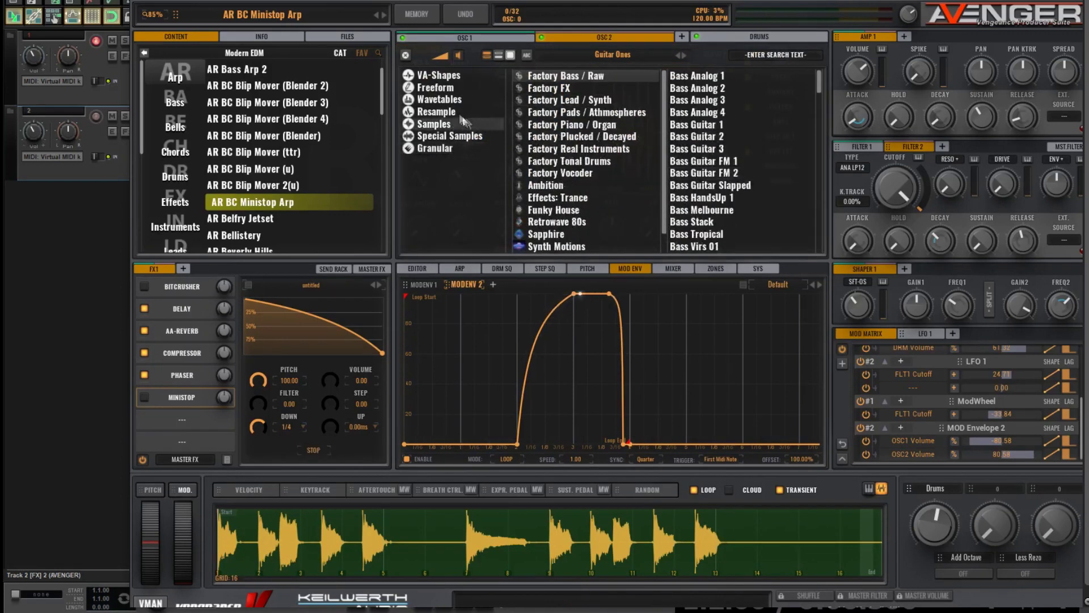
click(463, 91)
click(458, 101)
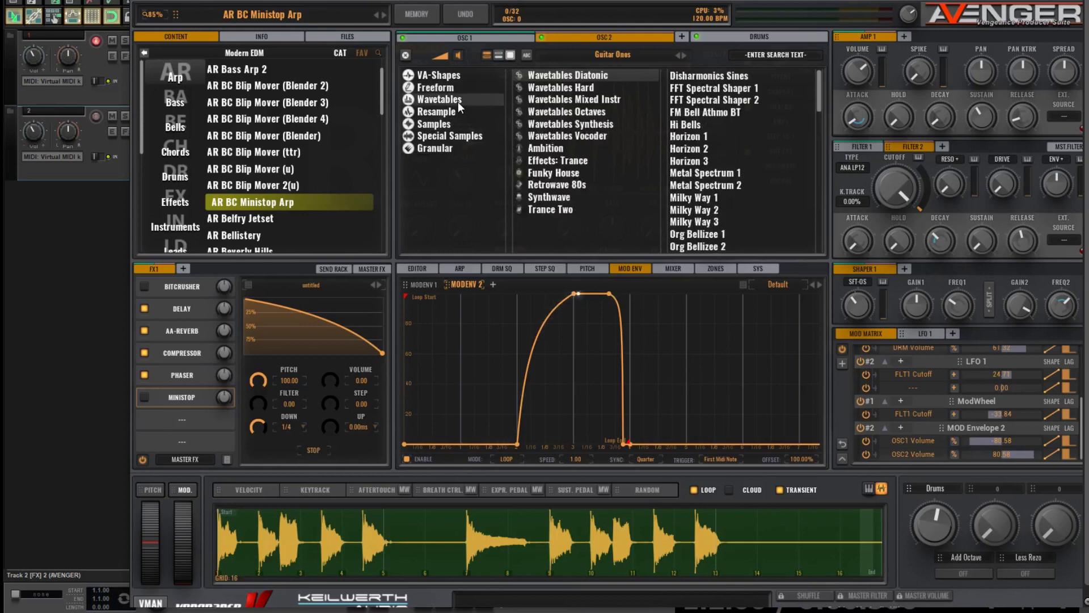
double_click(739, 212)
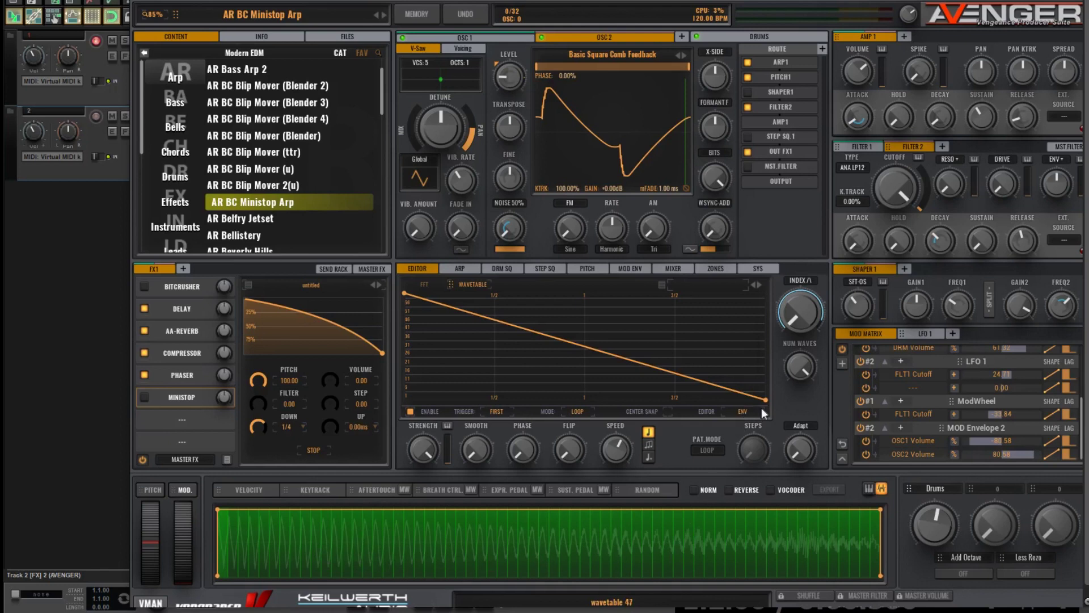
Step: Drag the end point of OSC2's wavetable-position envelope upward so it ends partway down
drag(766, 399, 789, 348)
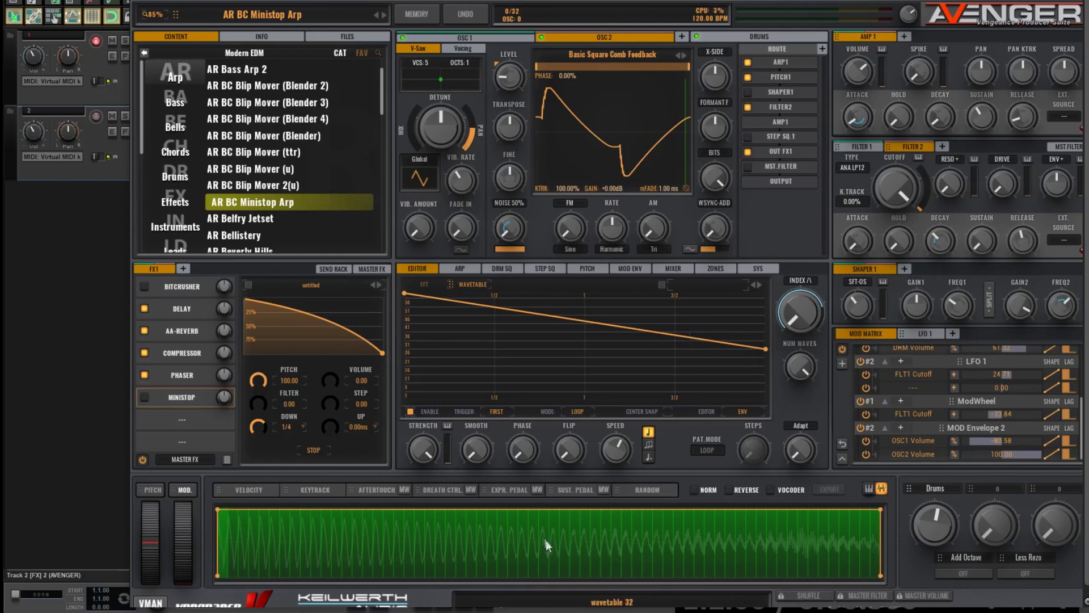
Step: Show the oscillator mixer and enable the MiniStop effect in the FX1 slot
click(671, 268)
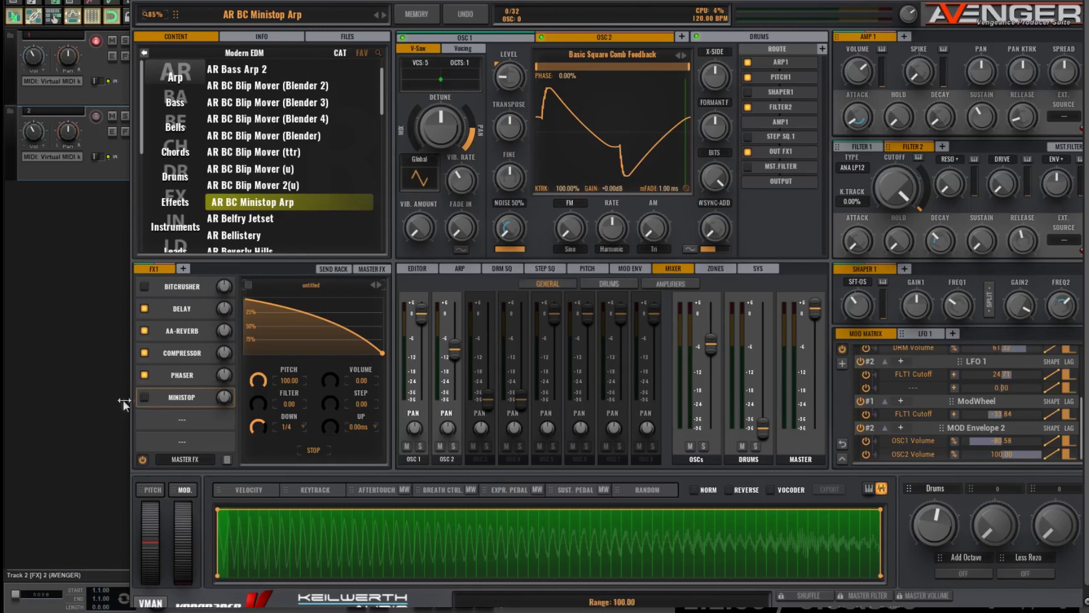
click(142, 399)
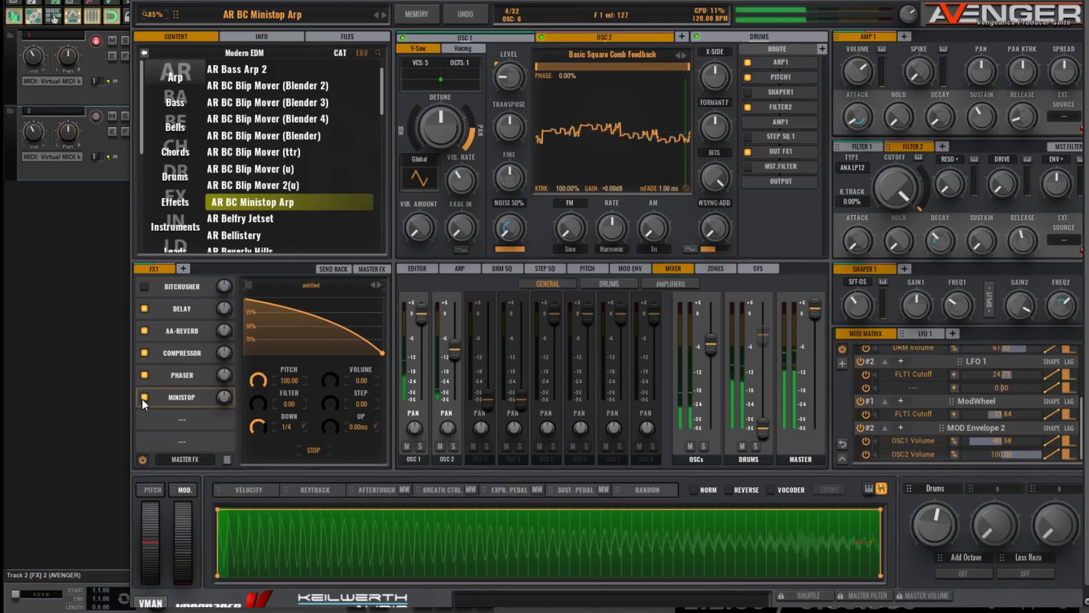